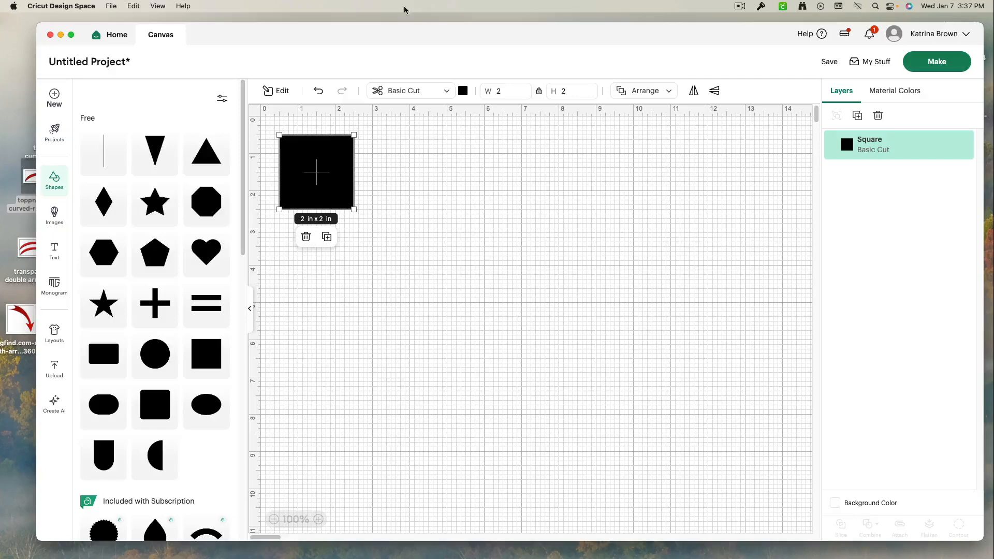
- Add a second square from the free shapes to the canvas
double_click(394, 33)
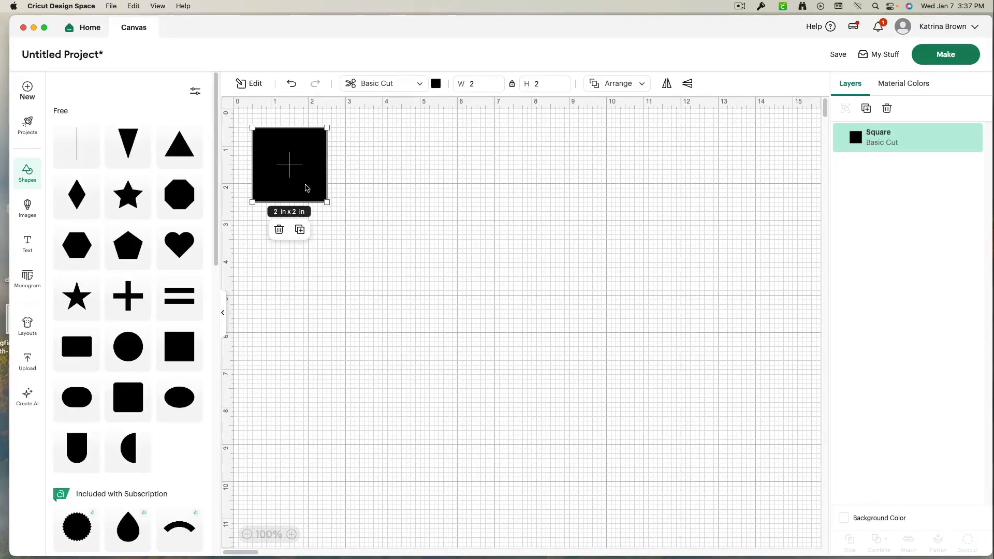
click(223, 316)
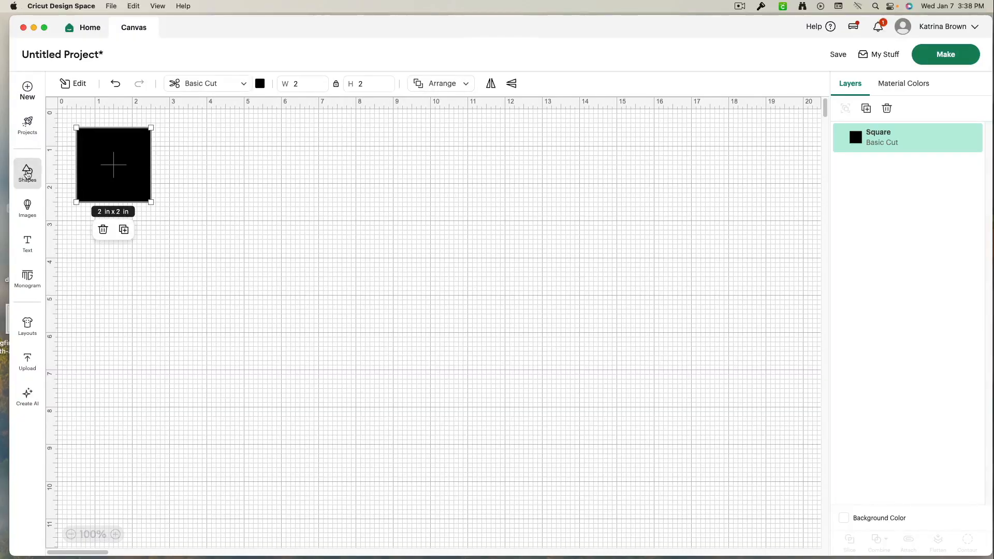
click(27, 173)
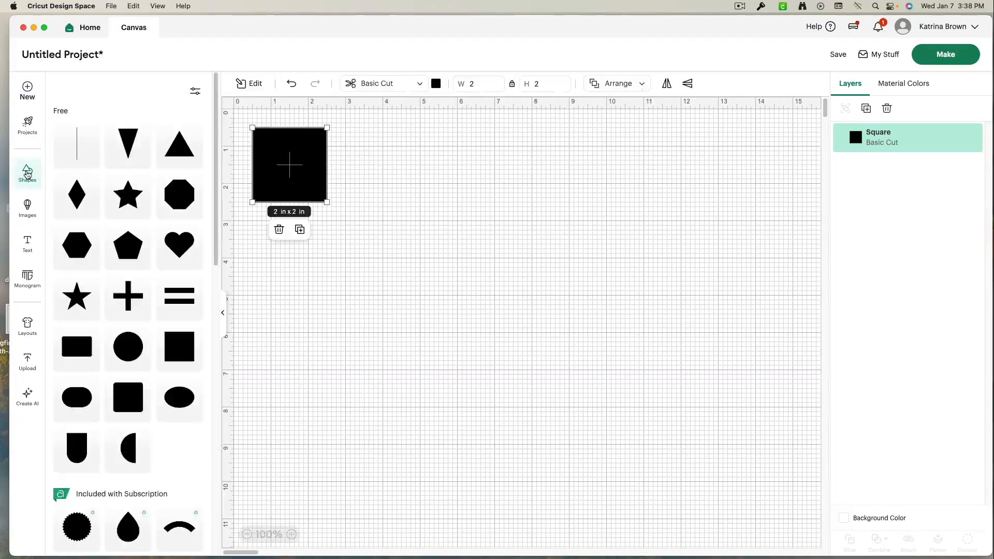
click(173, 348)
click(224, 316)
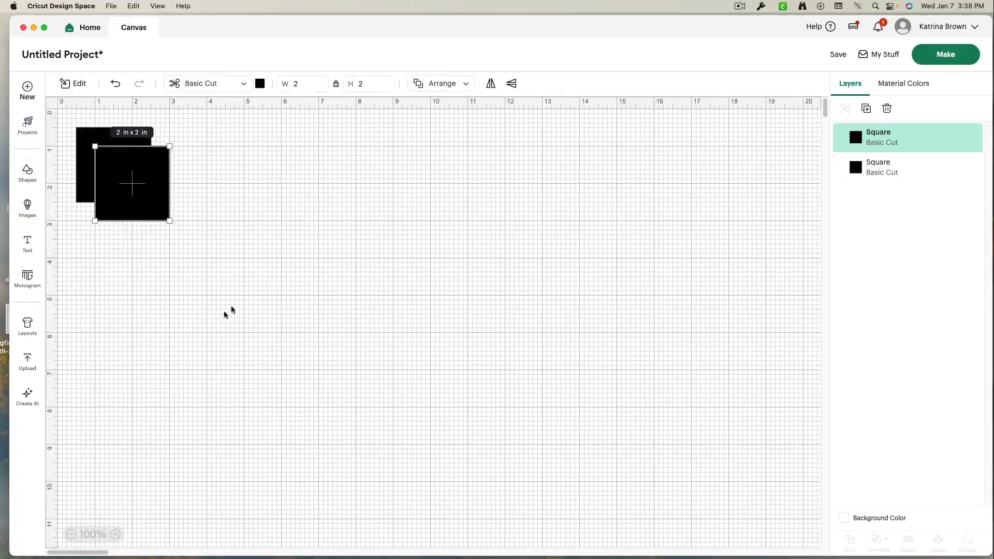
- Move the two squares apart, placing one at the far right and the other near the middle
drag(146, 199, 290, 196)
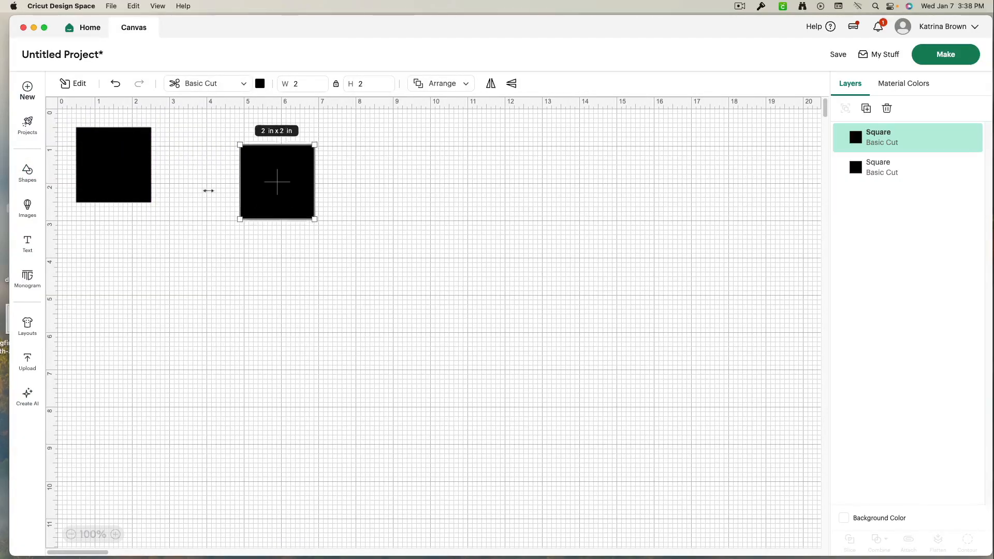
drag(131, 184, 671, 206)
drag(284, 196, 372, 271)
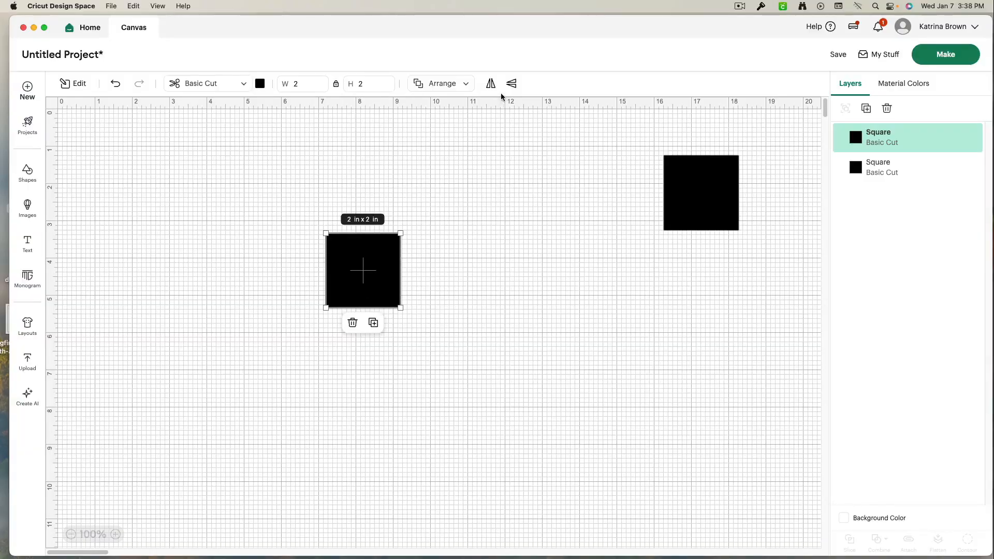
- Stretch the middle square to about 4.24 in tall and fill it with pink
drag(360, 306, 361, 391)
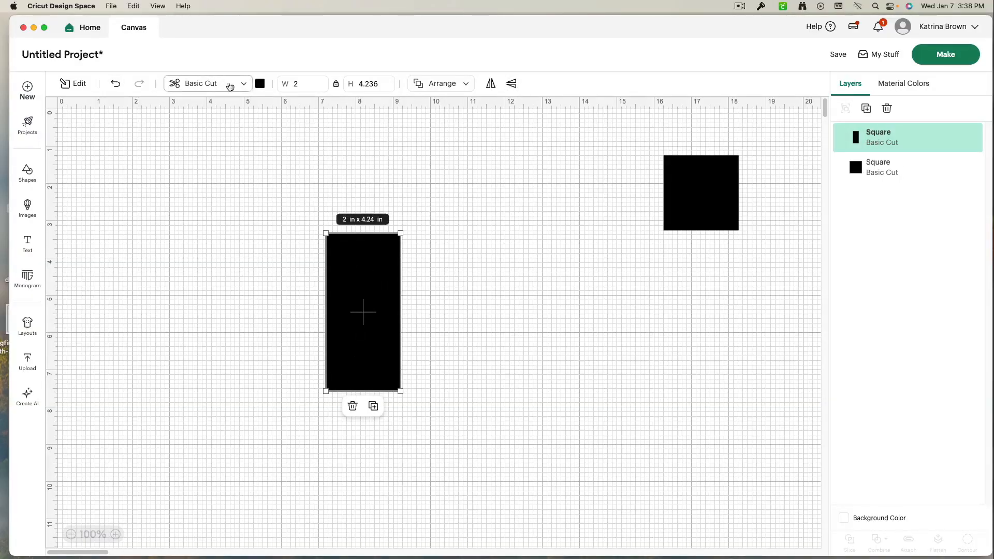
click(260, 83)
click(273, 149)
click(425, 323)
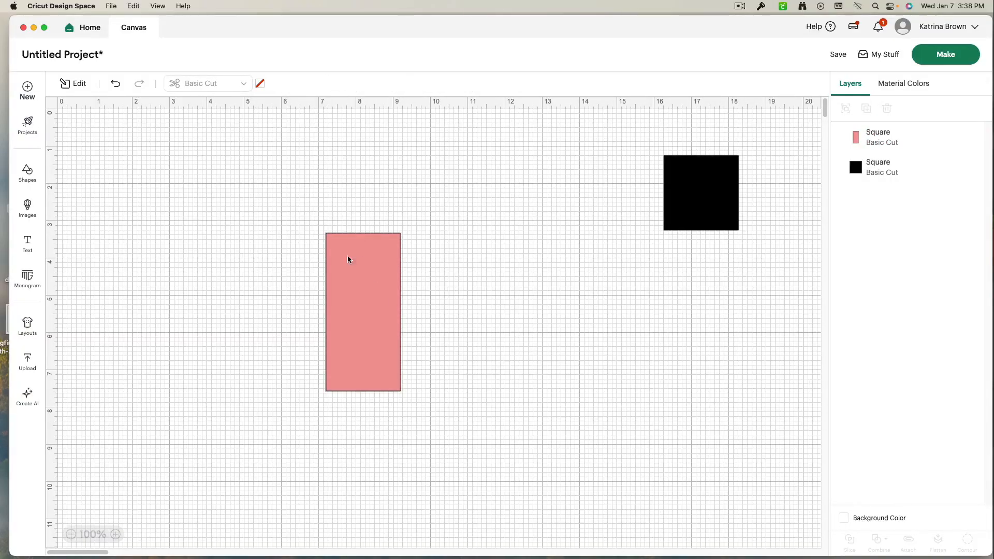
- Add a text layer and place it across the top of the pink rectangle
click(27, 247)
drag(165, 358, 369, 254)
click(240, 386)
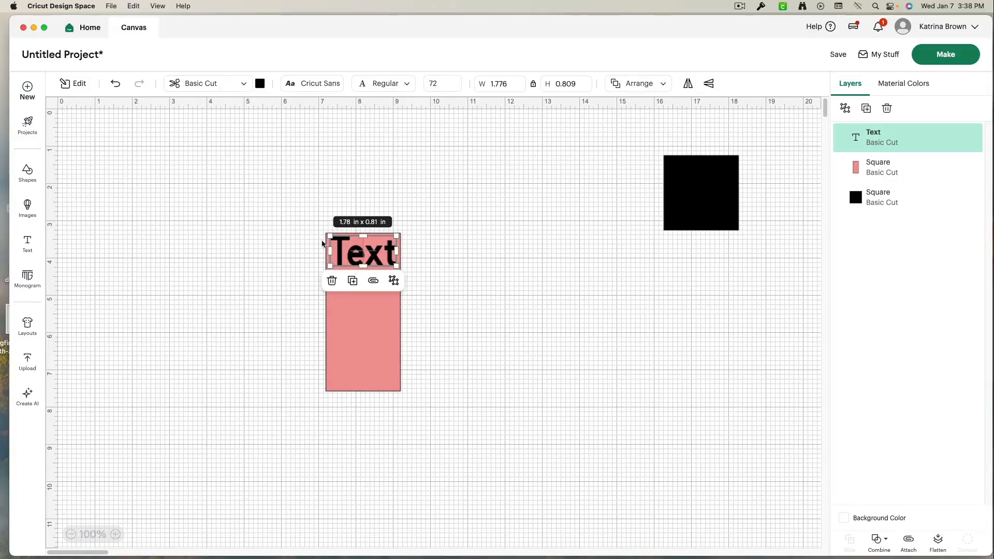
- Select the text and pink rectangle together and group them
click(285, 211)
drag(312, 230, 391, 278)
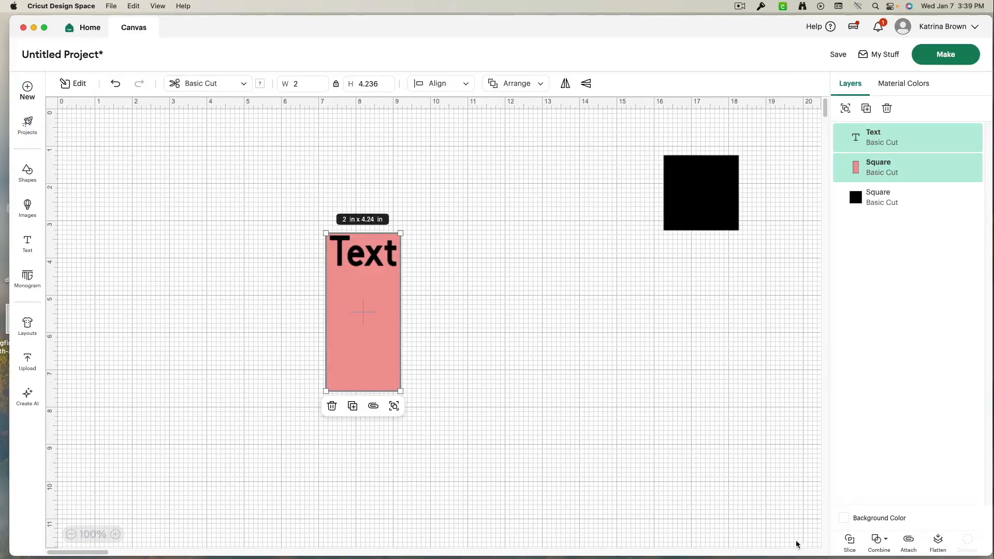
click(846, 109)
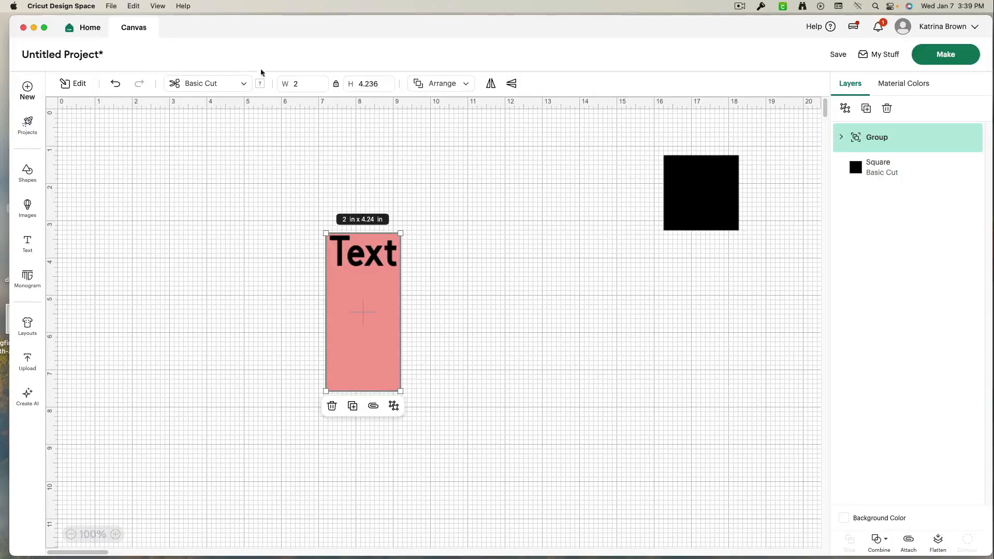
- Flip the group vertically and back, then horizontally and back
click(511, 303)
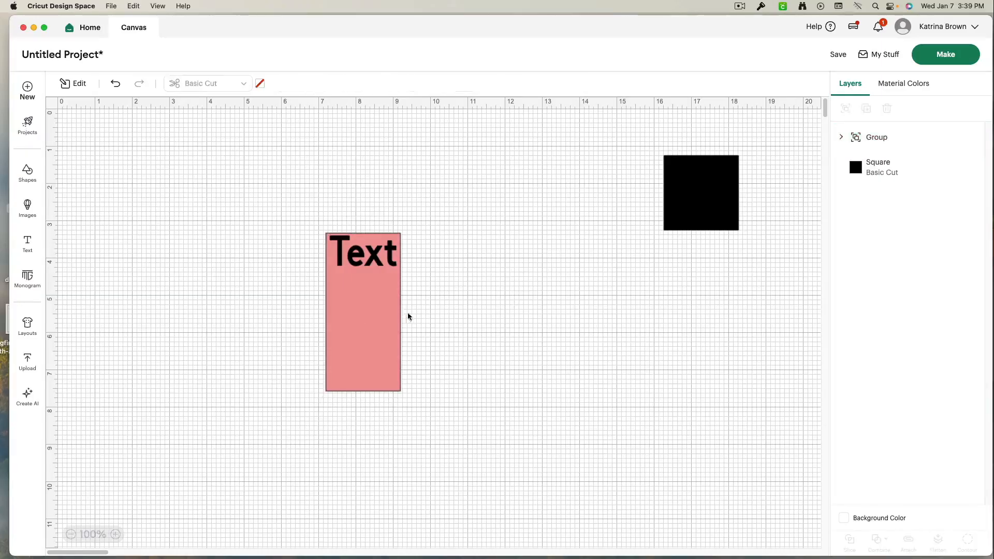
click(365, 290)
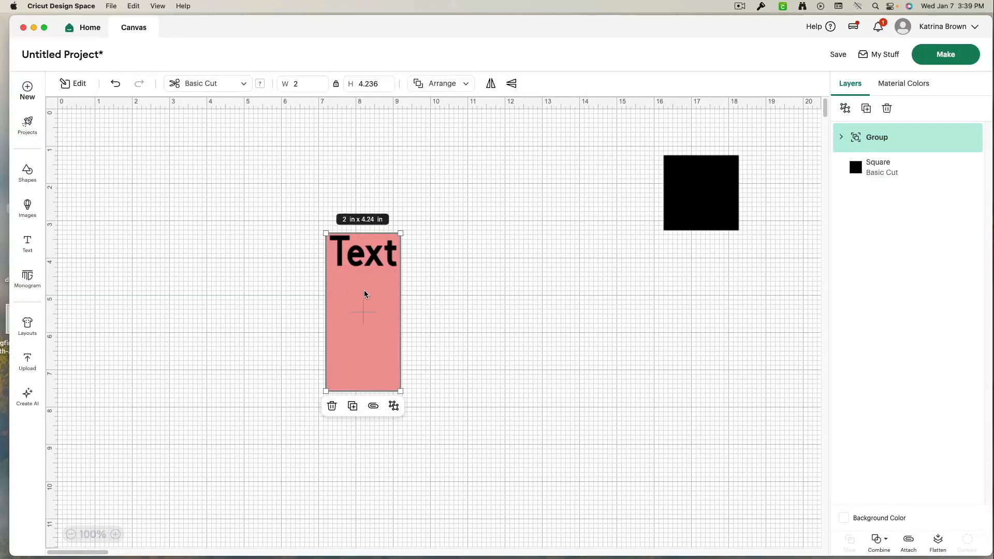
click(512, 84)
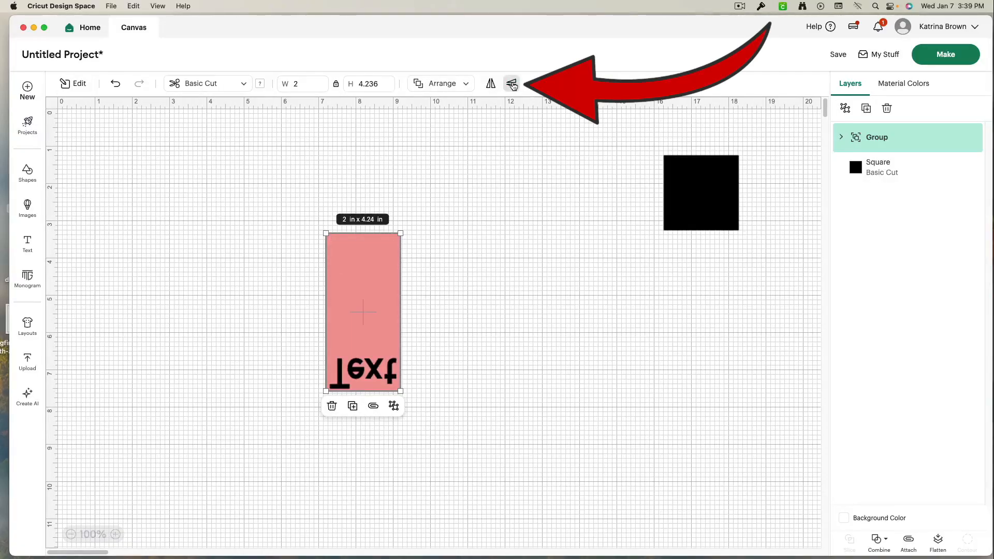
click(512, 84)
click(490, 84)
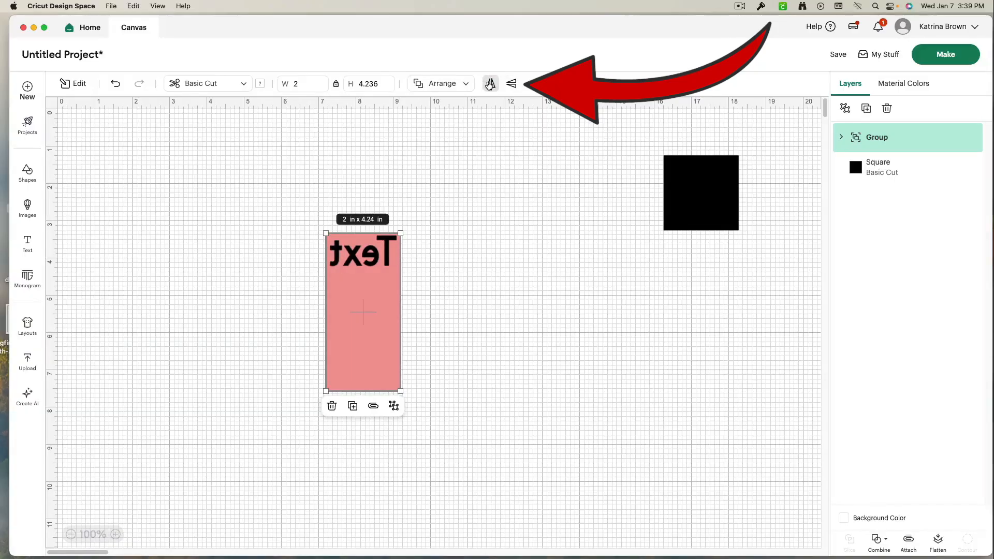
click(491, 85)
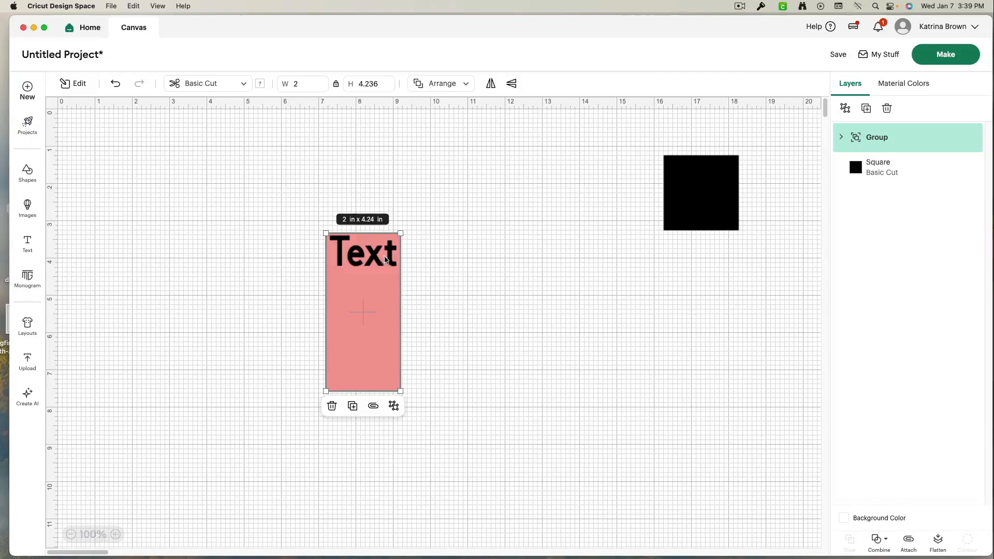
- Move the group to the right and drag the black square over the group's left side
drag(379, 302, 470, 298)
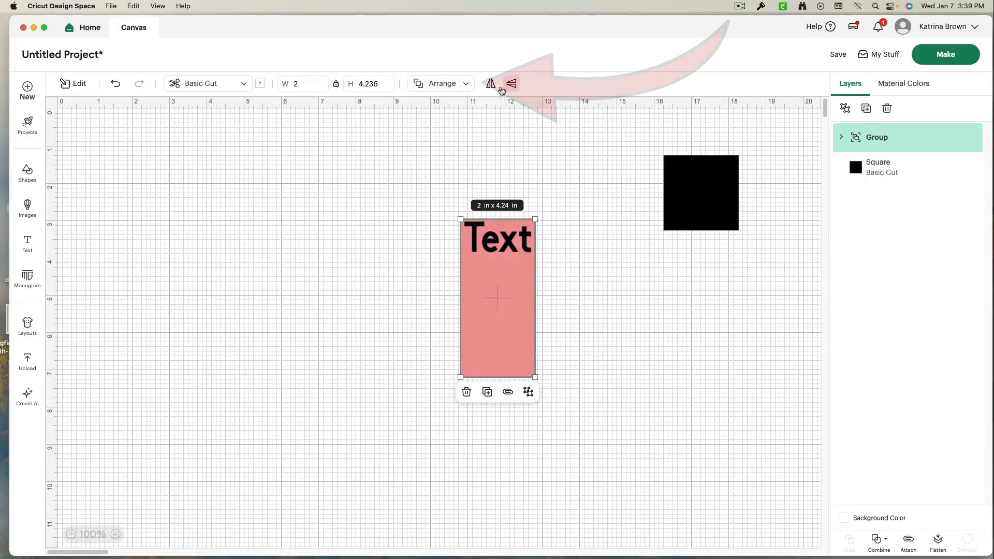
click(465, 88)
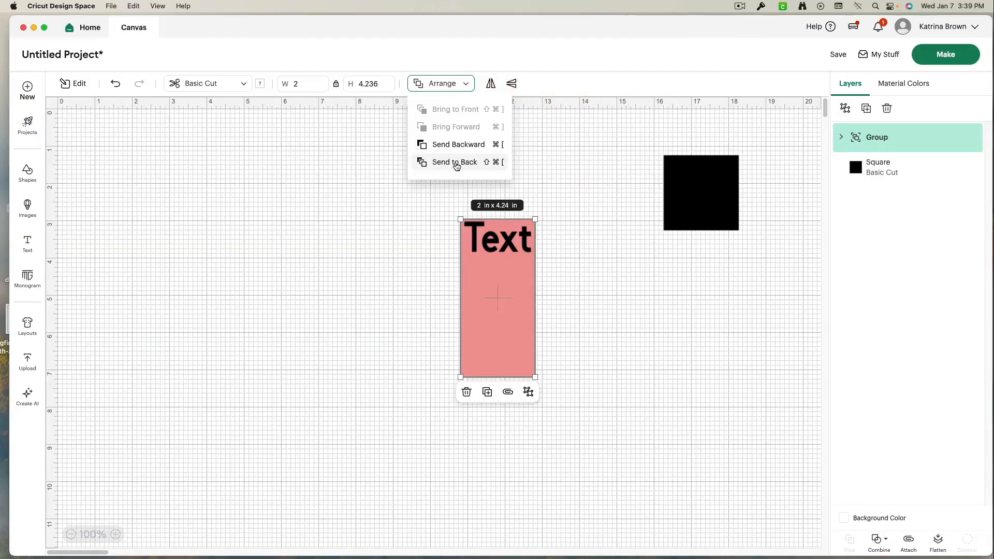
click(666, 229)
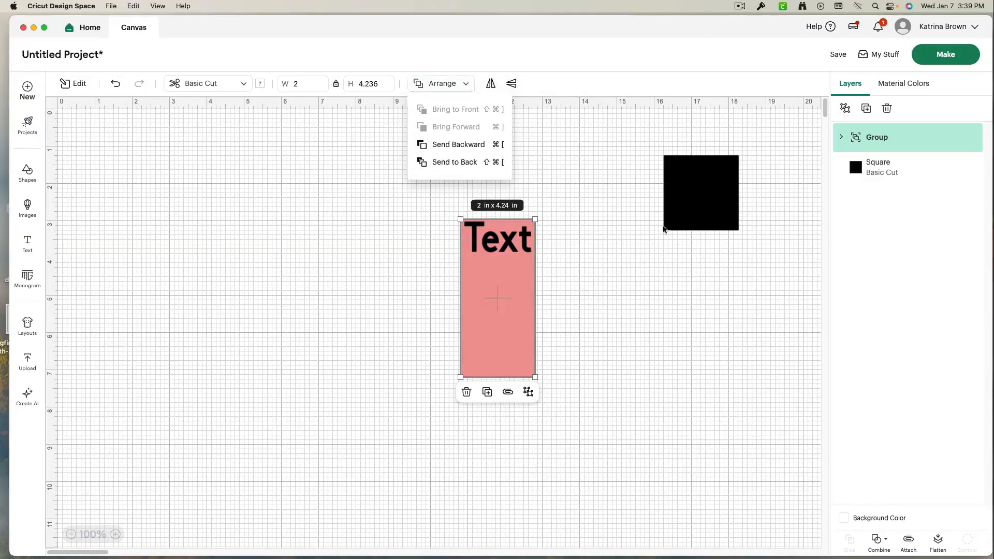
drag(697, 202, 452, 300)
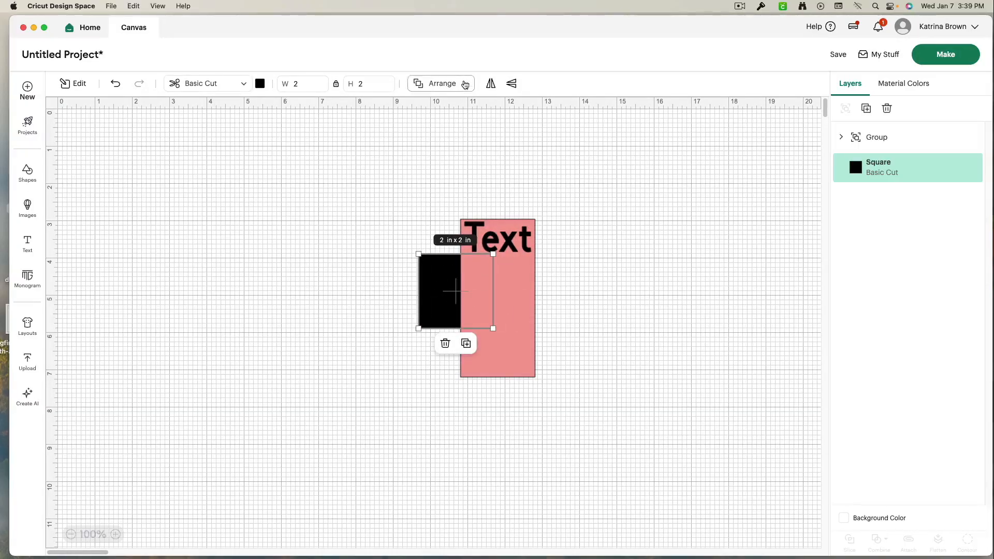
- Bring the black square to the front of the group
click(467, 87)
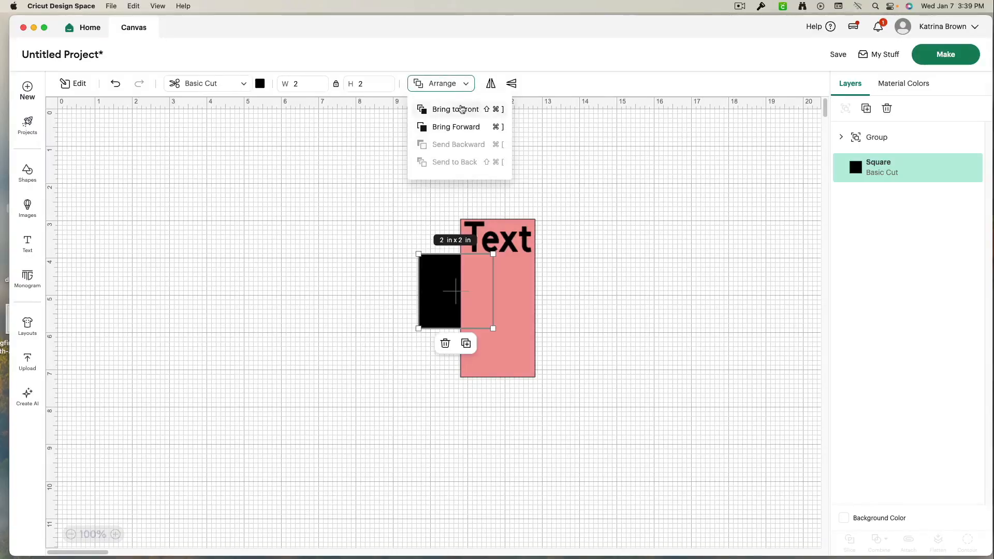
click(461, 113)
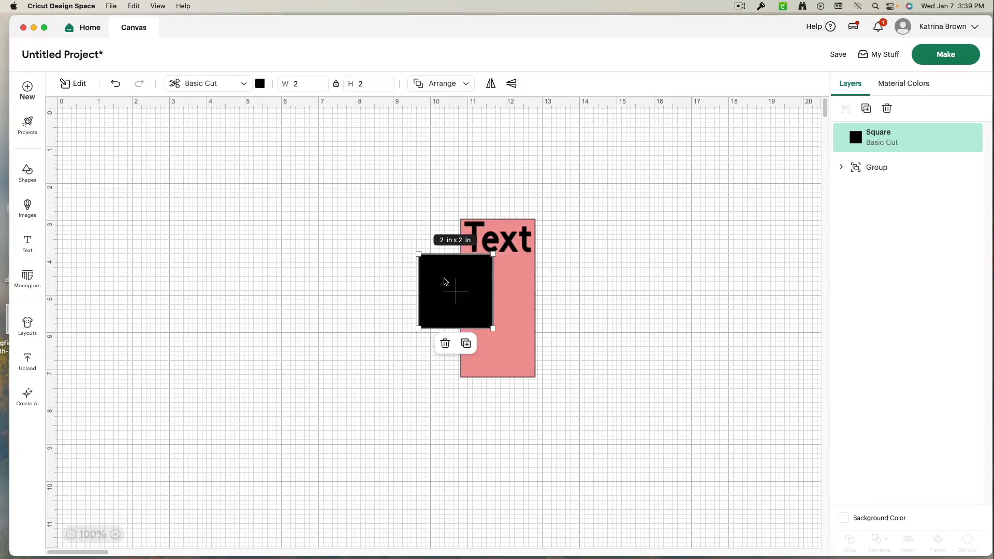
- Send the black square to the back, then bring it to the front again
right_click(440, 302)
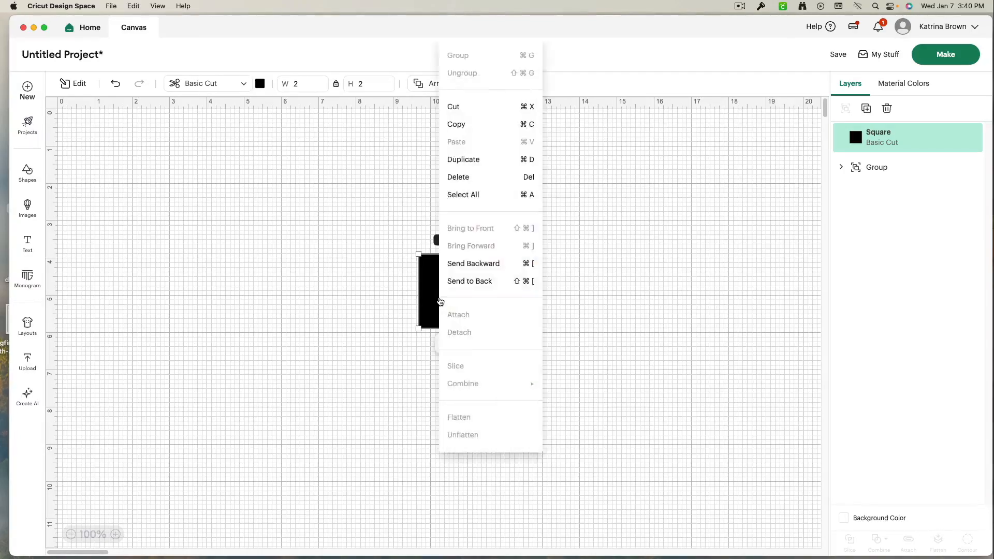
click(473, 283)
right_click(438, 290)
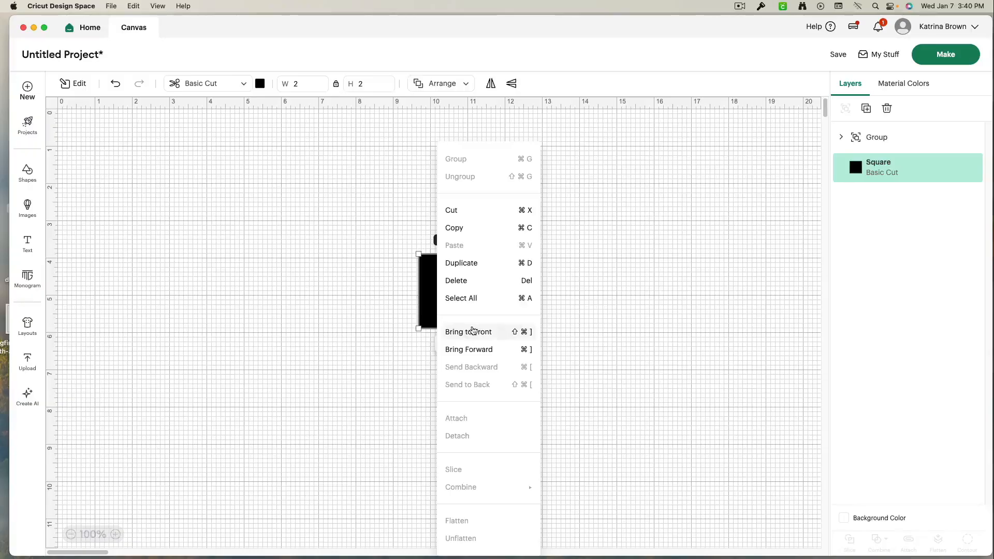
click(471, 338)
- Move the black square off the group to its right
drag(470, 308, 606, 284)
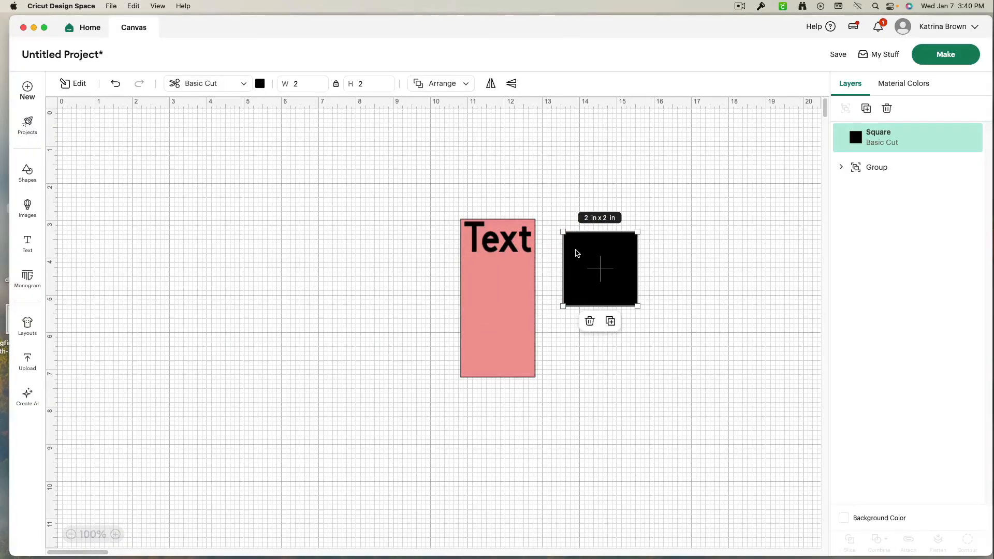
click(465, 85)
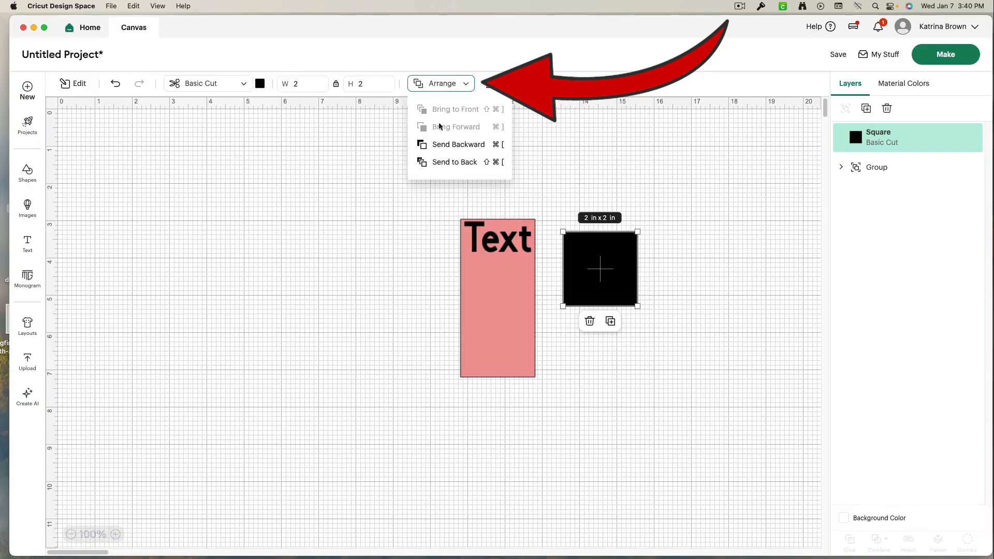
click(419, 206)
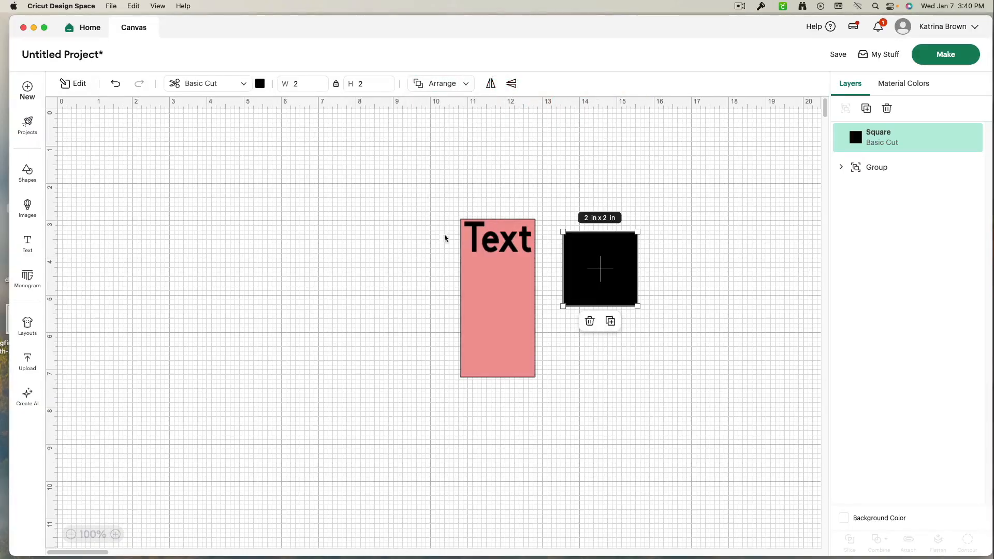
- Move the group to the left and set its width to 4.25 in
drag(492, 279, 330, 257)
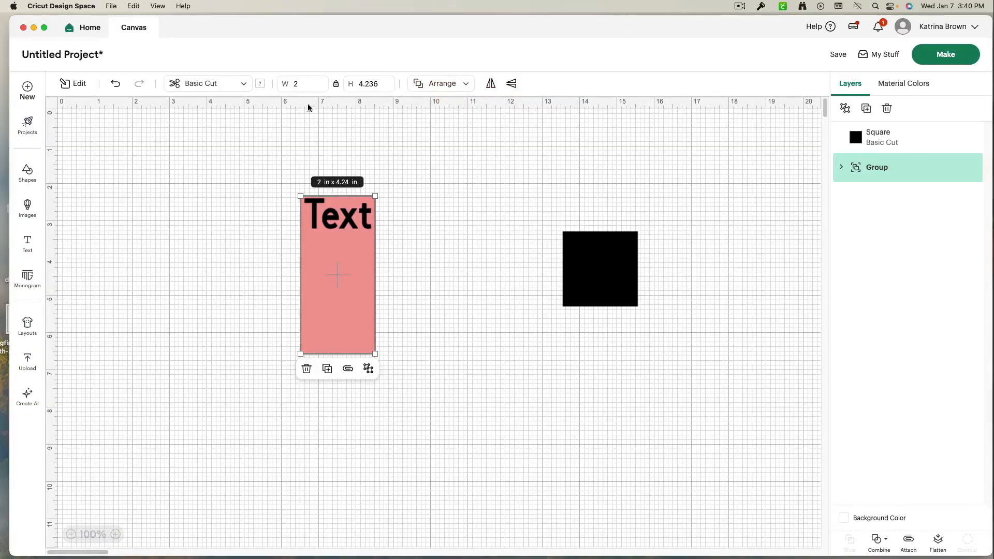
click(304, 86)
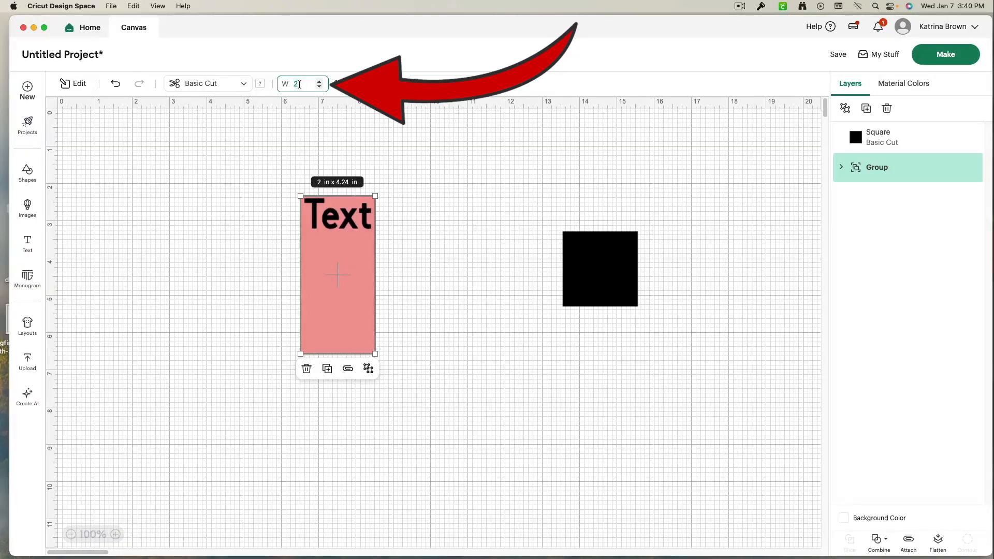
text(4.25)
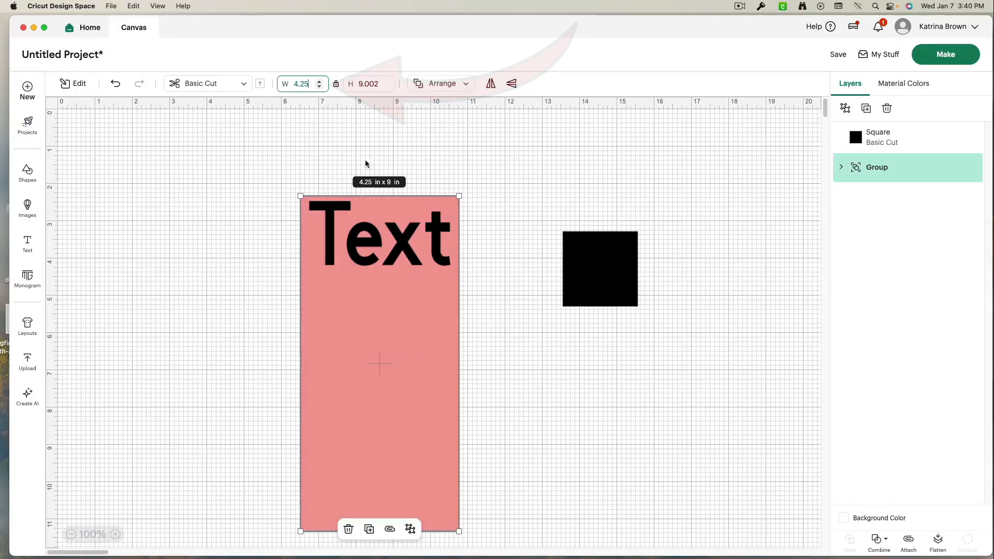
- Unlock the proportions and set the group's height to 5.5 in
click(336, 84)
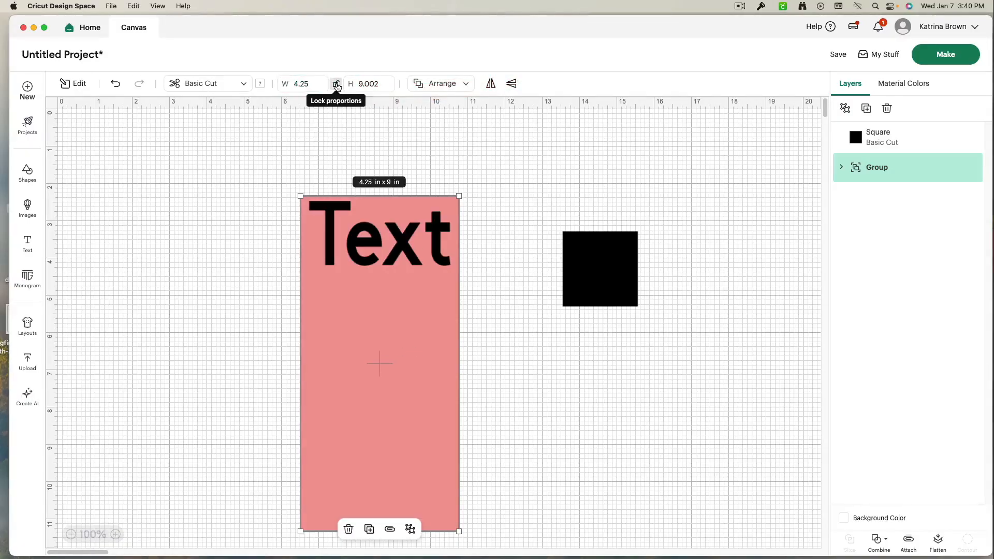
double_click(378, 84)
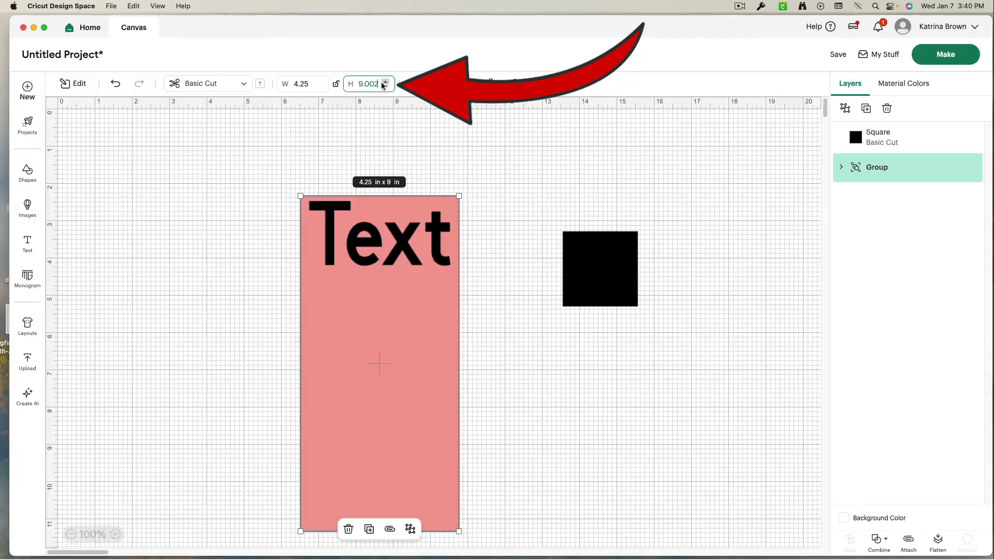
text(5.5)
key(Return)
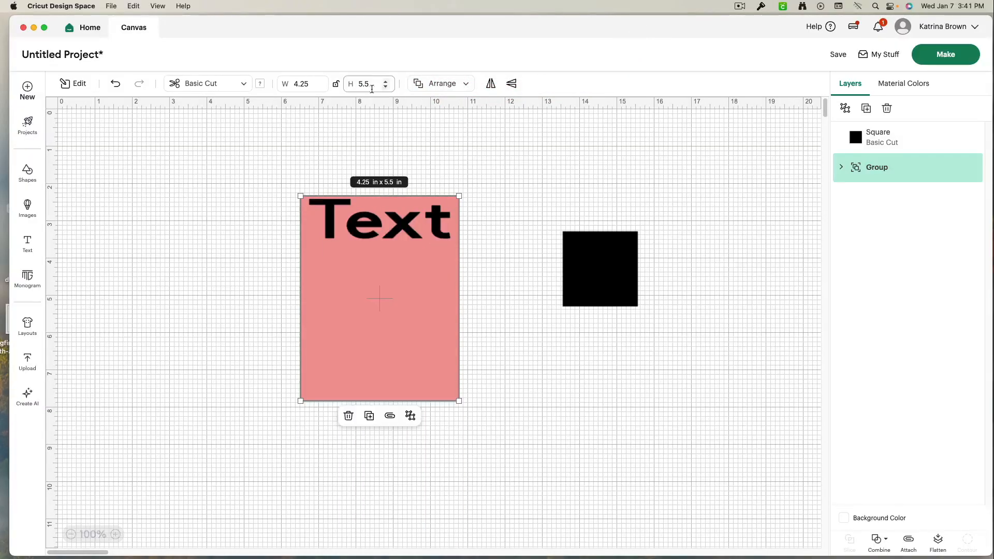
- Reposition the resized group slightly on the canvas
drag(360, 354, 334, 321)
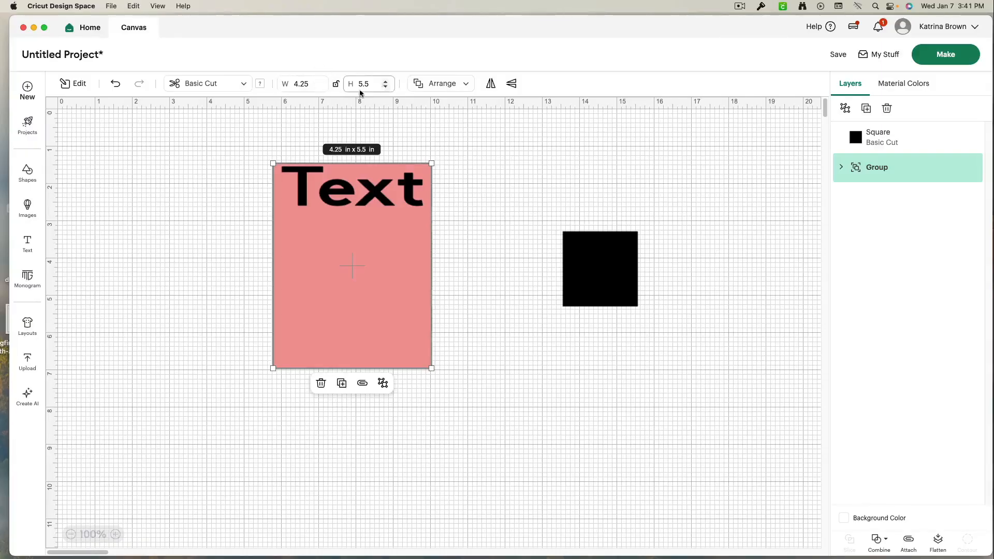
drag(346, 267, 405, 304)
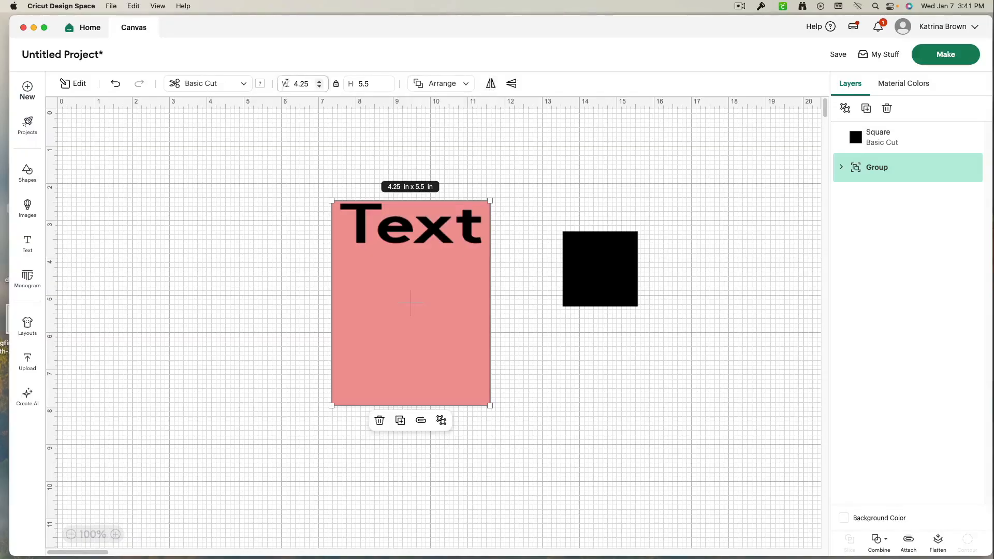
- Open the edit tools and apply an inward Offset of -0.25 in with square corners to the card group
click(73, 85)
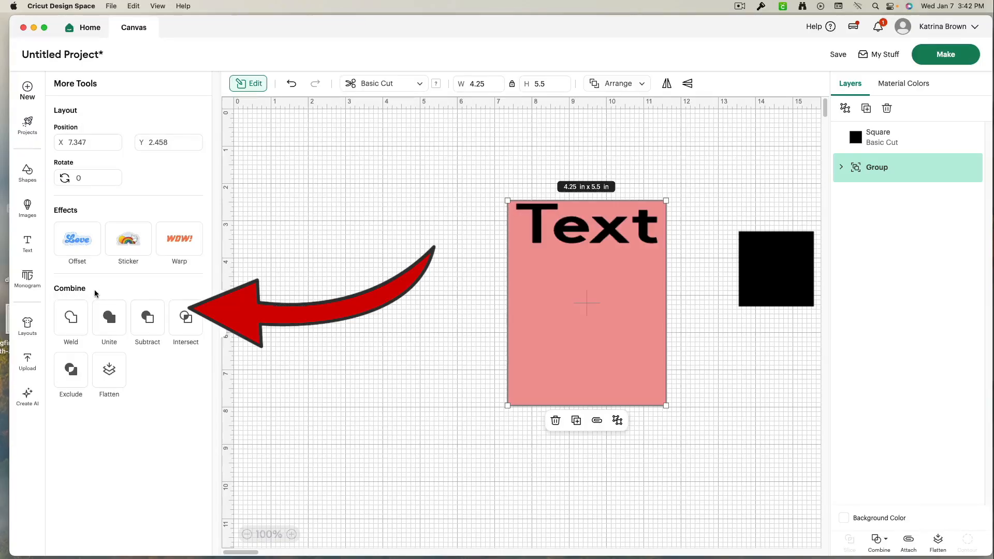
click(877, 541)
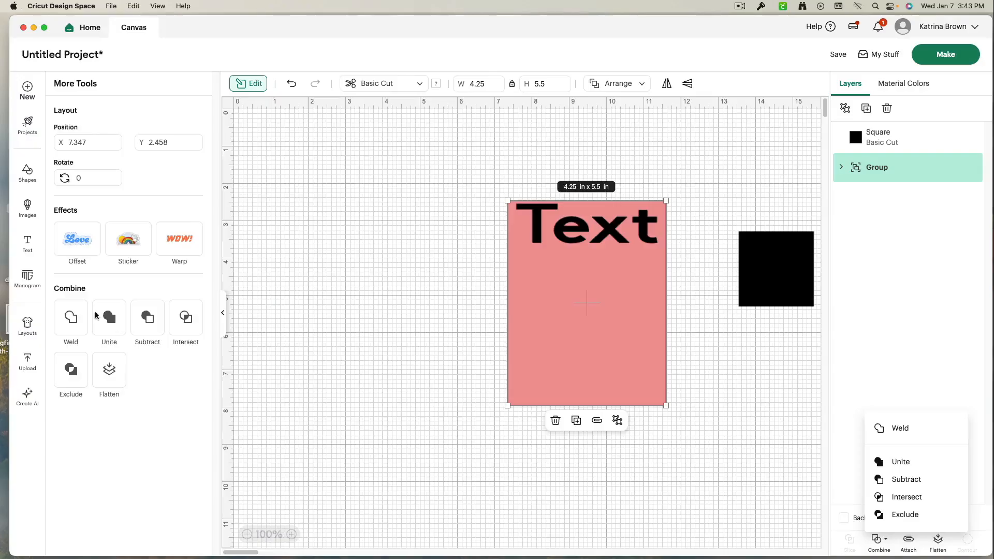
click(758, 481)
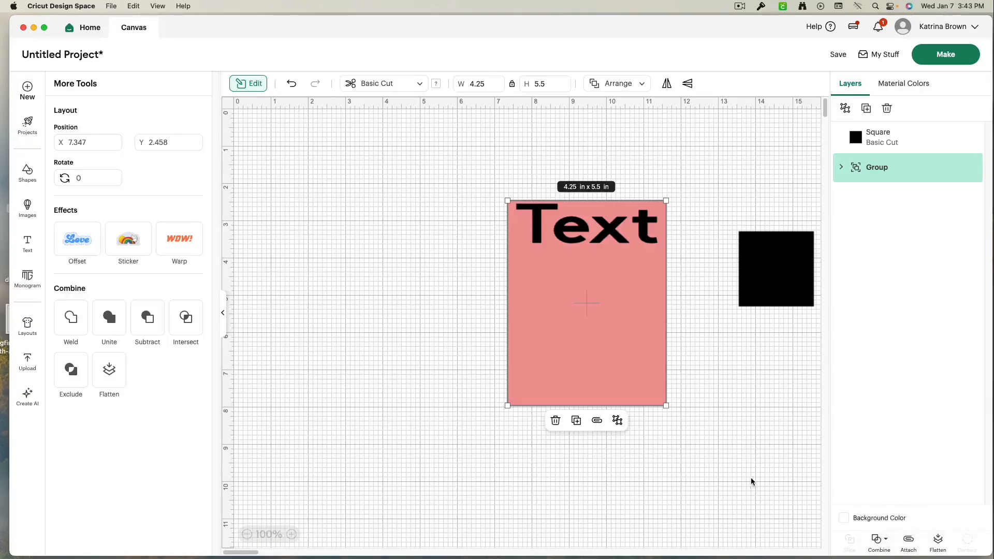
click(81, 249)
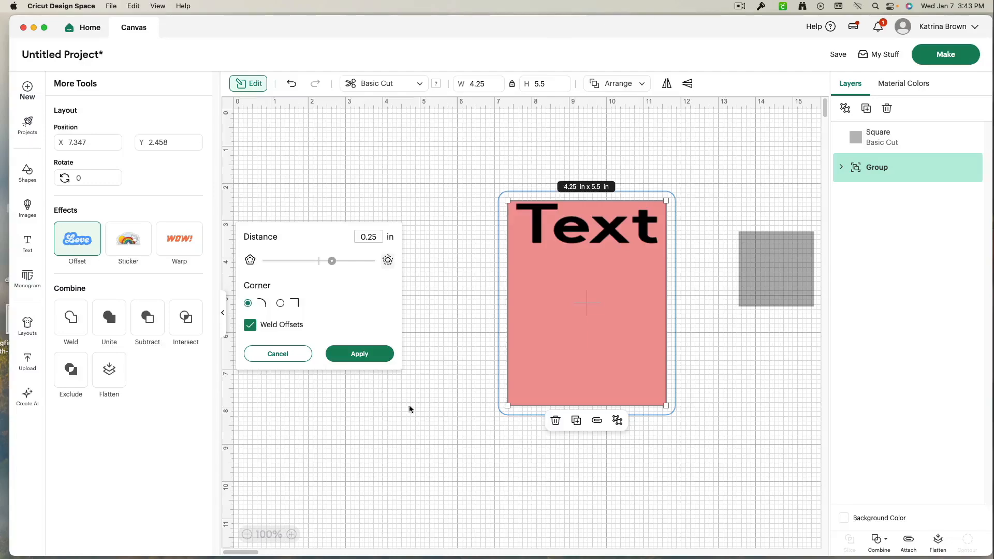
drag(332, 261, 310, 265)
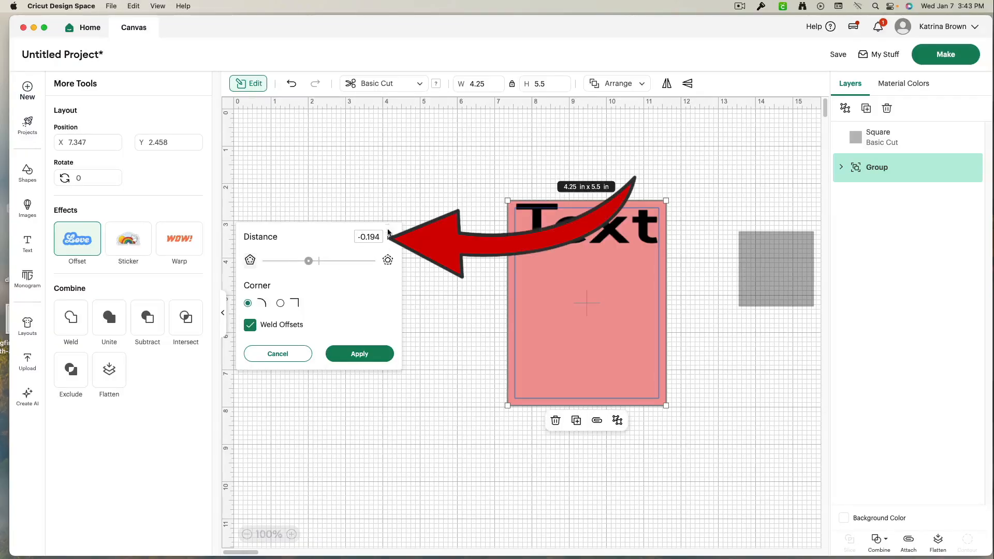
drag(309, 265, 306, 264)
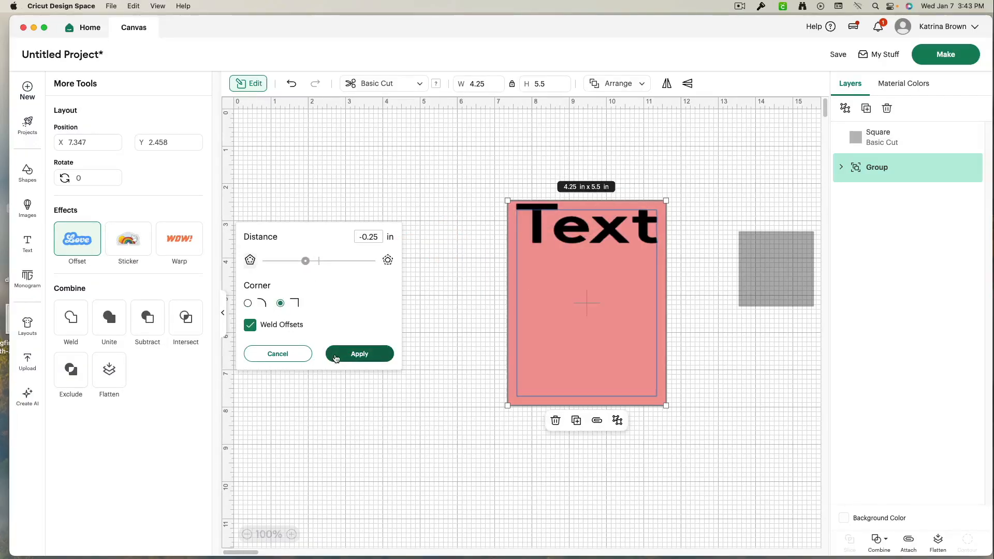
click(338, 354)
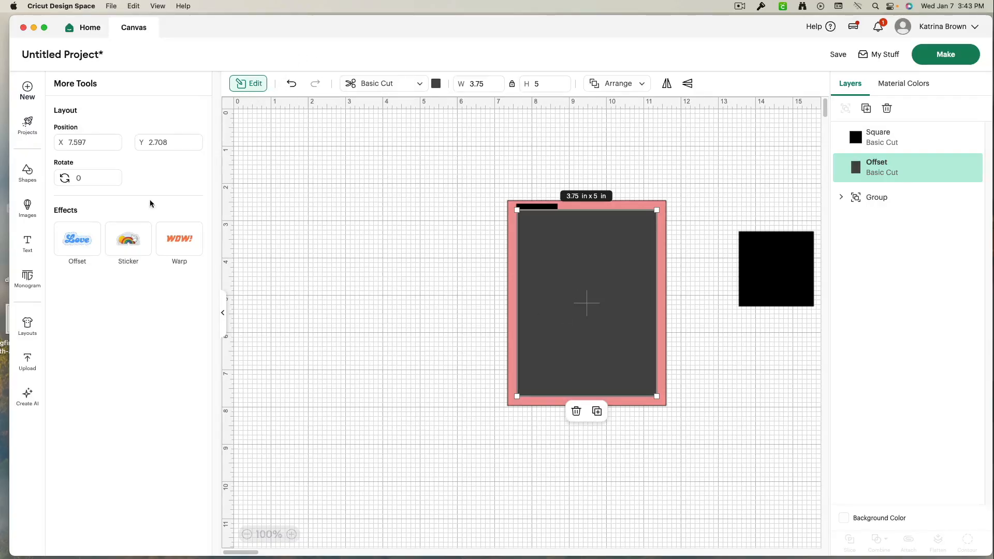
- Change the offset shape's colour to white
click(223, 312)
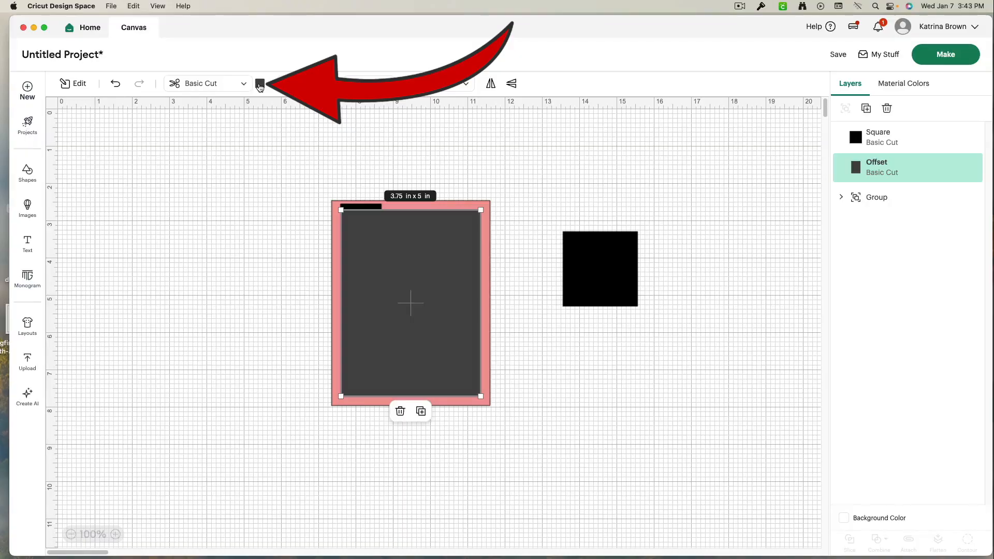
click(260, 84)
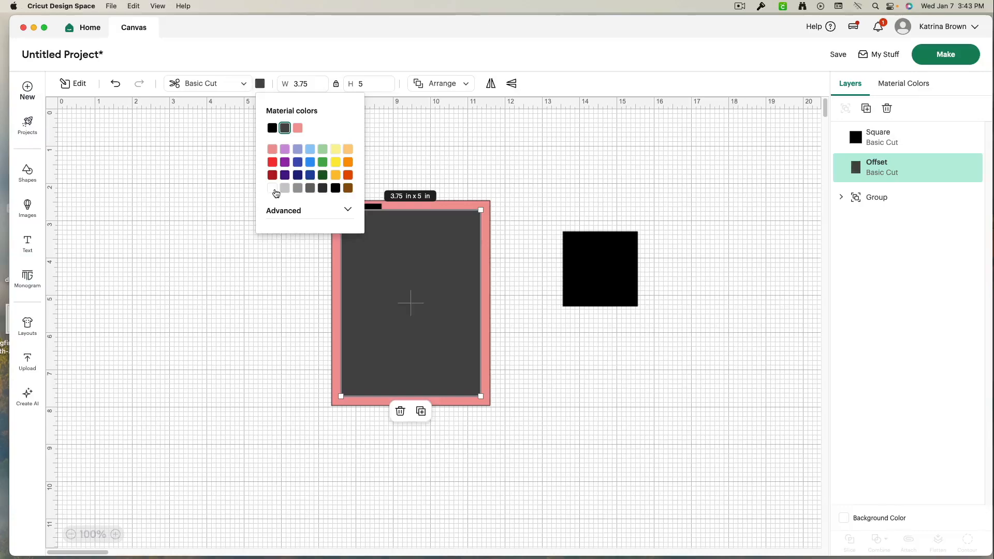
click(272, 189)
click(279, 285)
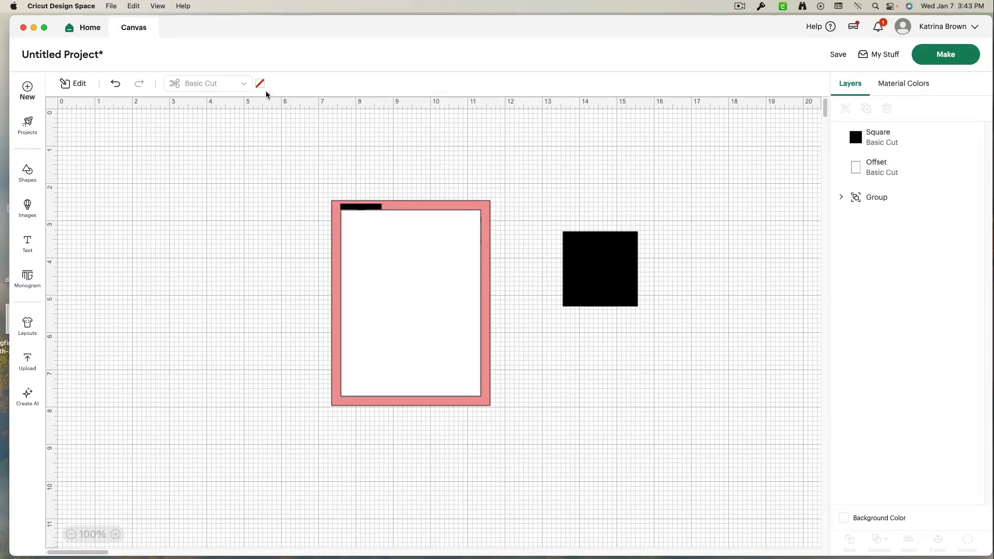
- Select the black square and look through its cut operation options
click(384, 283)
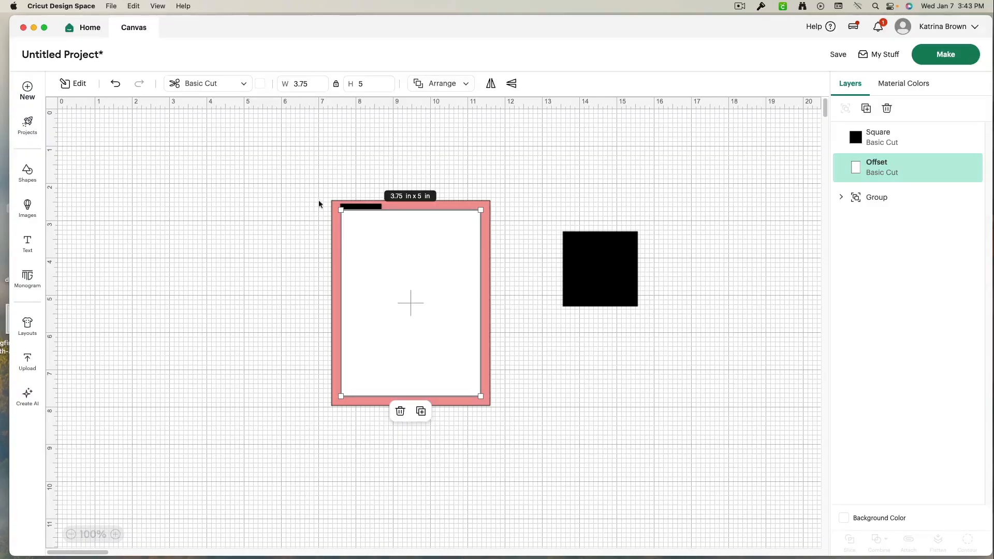
click(580, 282)
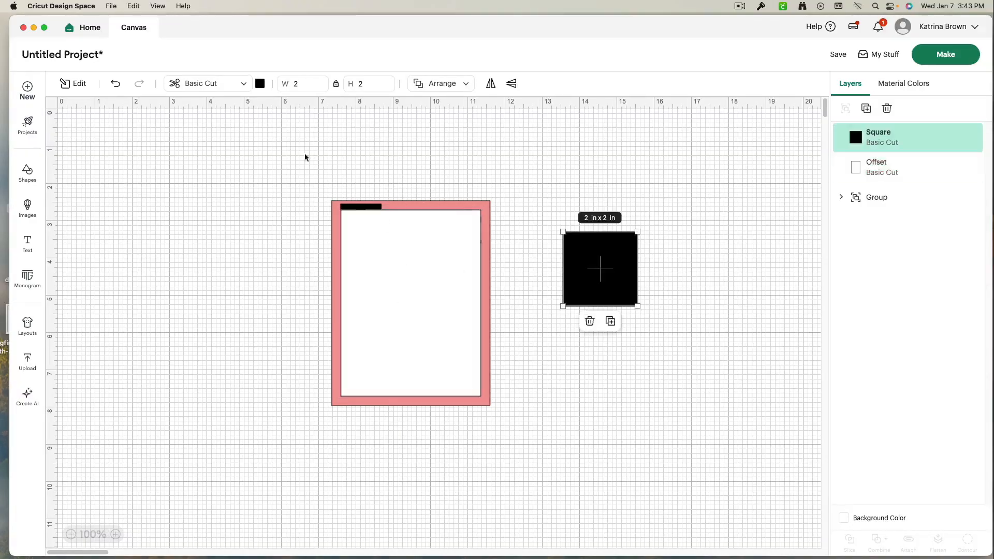
click(244, 84)
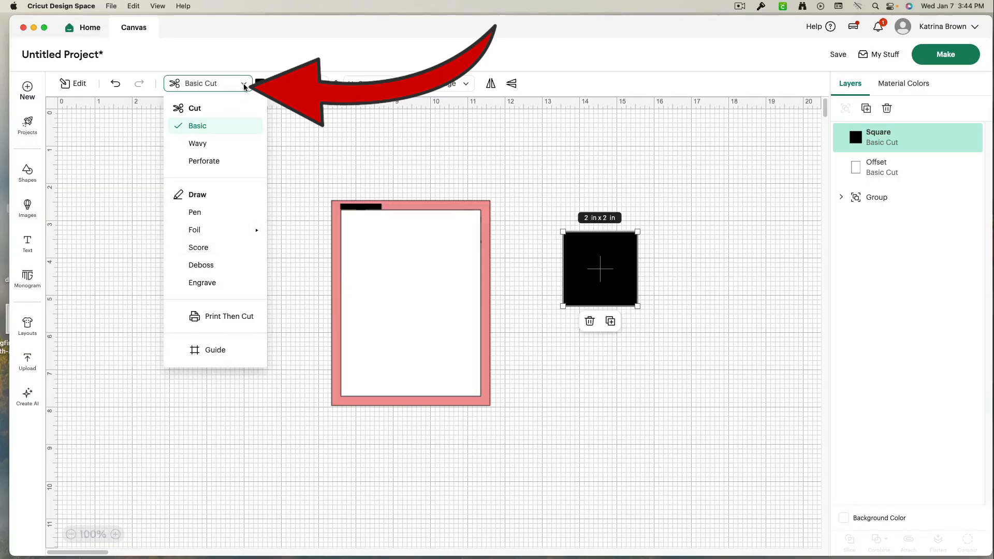
click(116, 86)
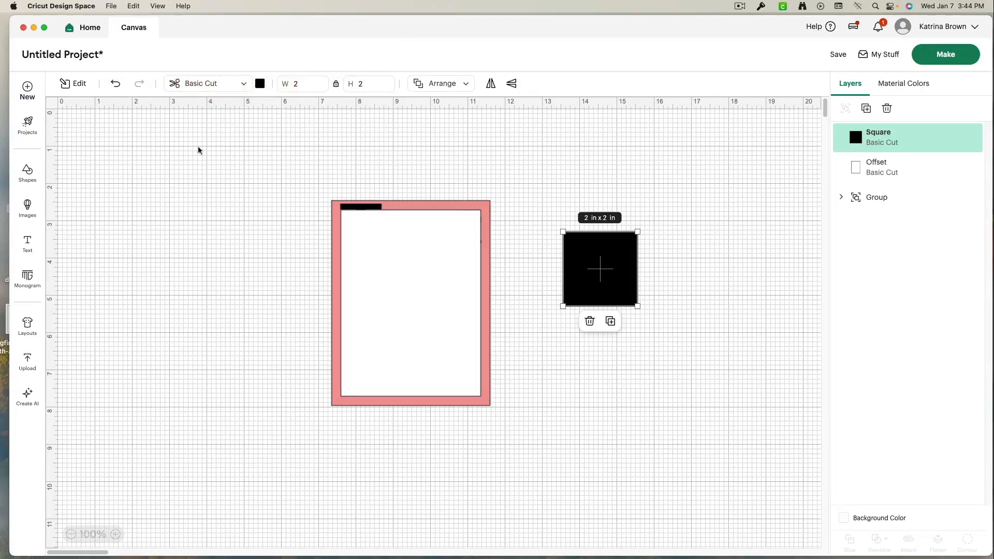
- Drag the offset shape aside, then undo the move and the white colour change
drag(382, 280, 200, 246)
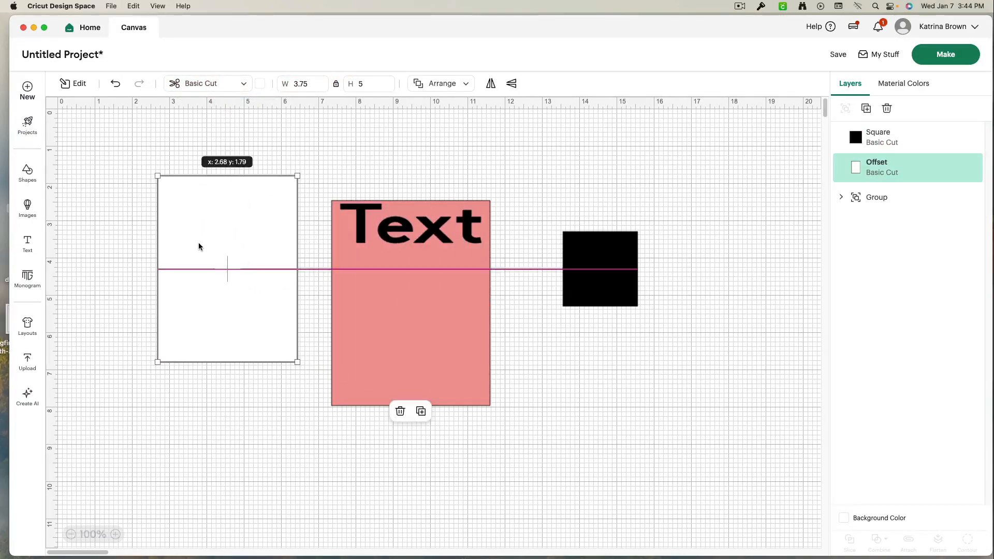
click(116, 84)
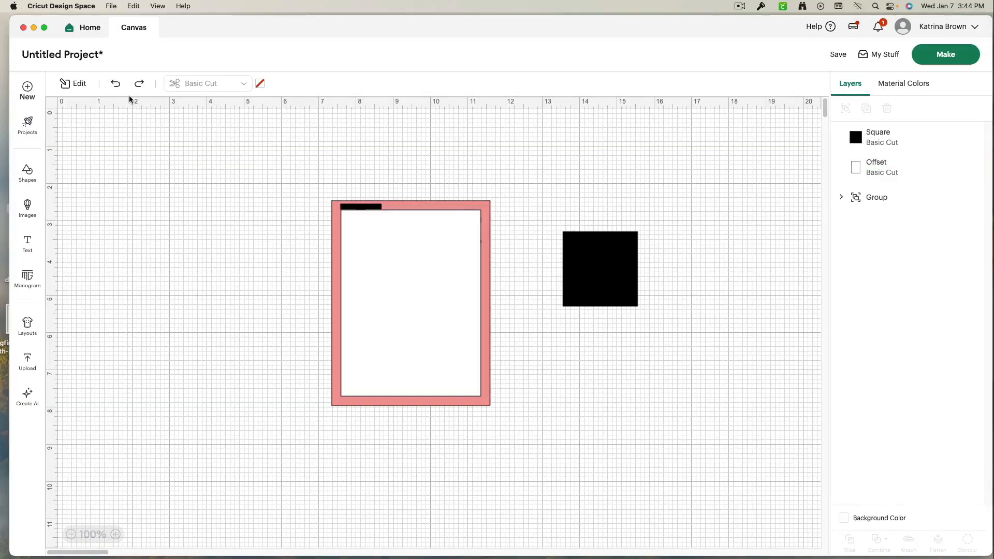
click(117, 86)
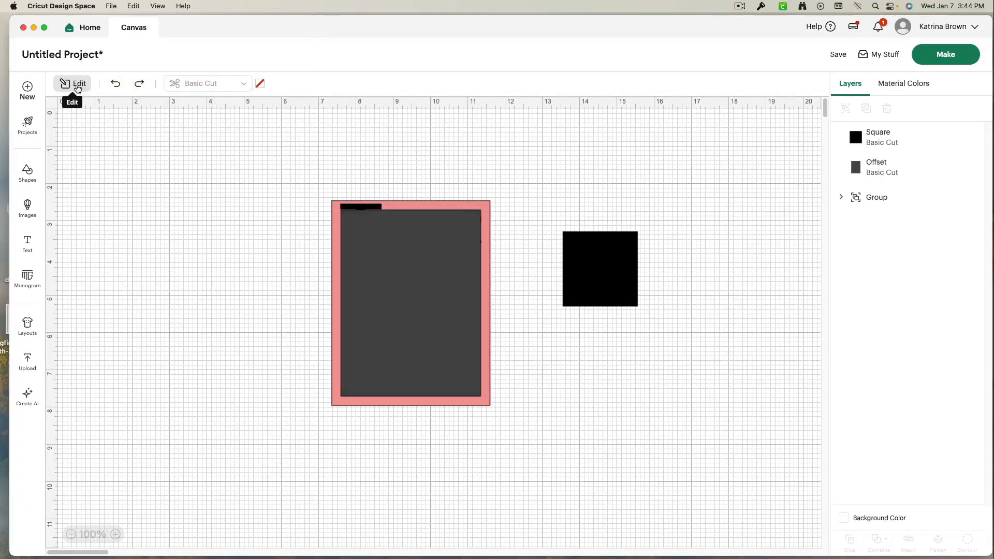
- Add a new default text element and move it to the upper right of the canvas
click(27, 252)
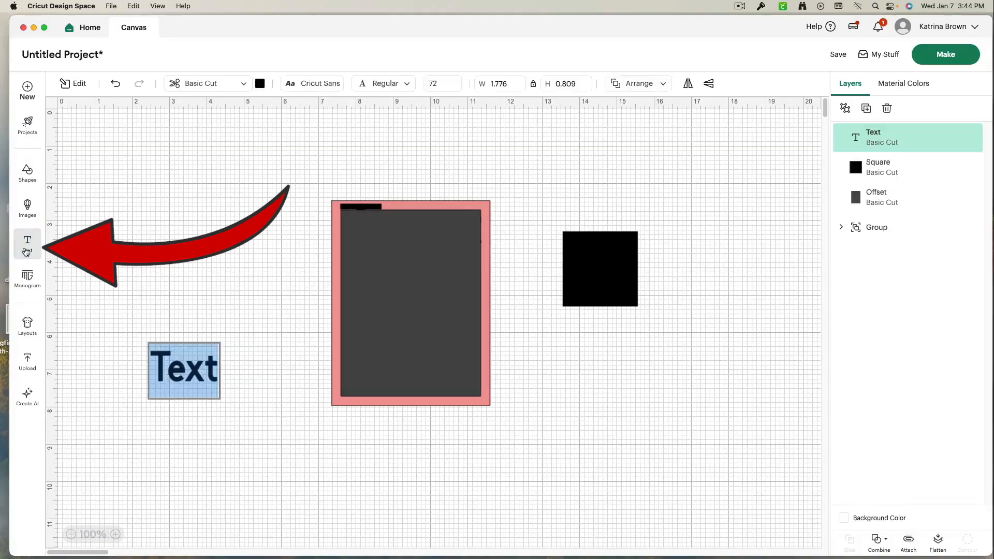
drag(172, 378, 565, 177)
click(244, 440)
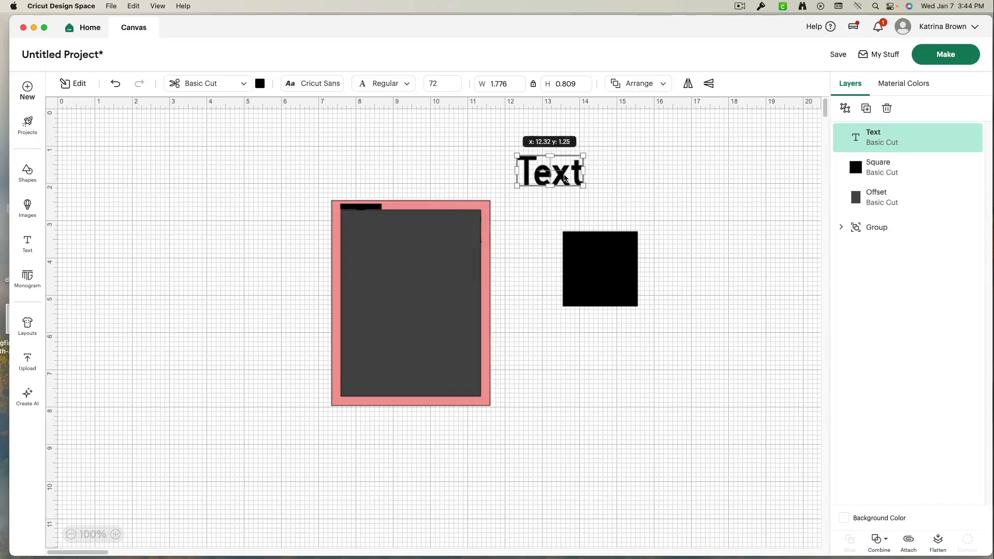
- Center the black square inside the card, then move the card and square together to the left
drag(618, 283, 413, 317)
drag(260, 258, 485, 392)
drag(448, 353, 212, 307)
- Move the text to the middle of the canvas and browse the font list
drag(519, 178, 380, 299)
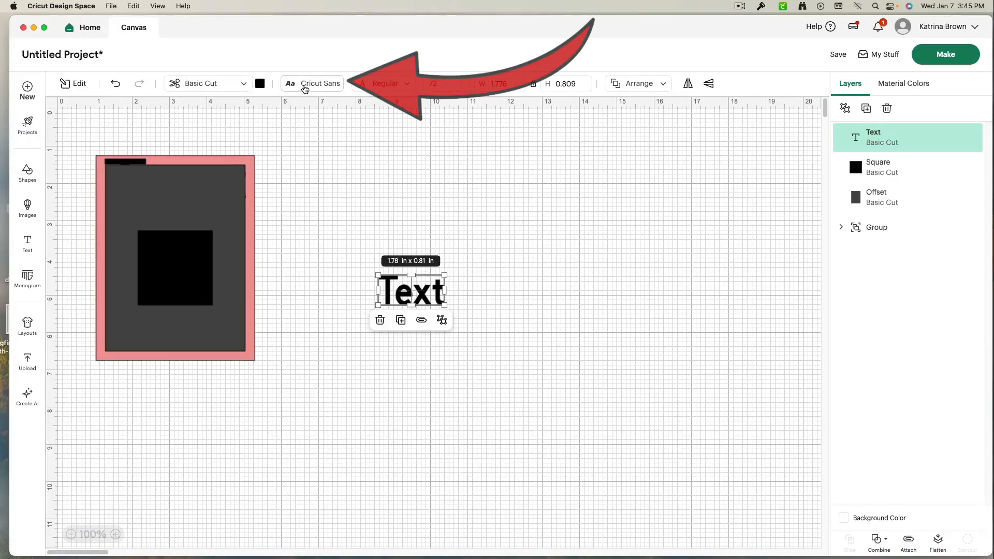
click(307, 84)
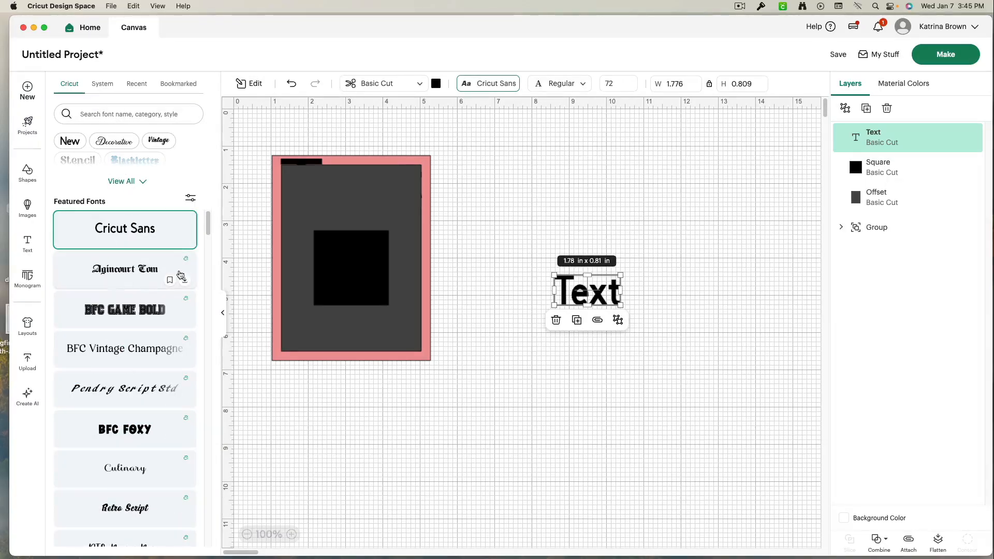
click(223, 312)
- Try the Writing font style, then set the text's style to Bold Italic
click(385, 84)
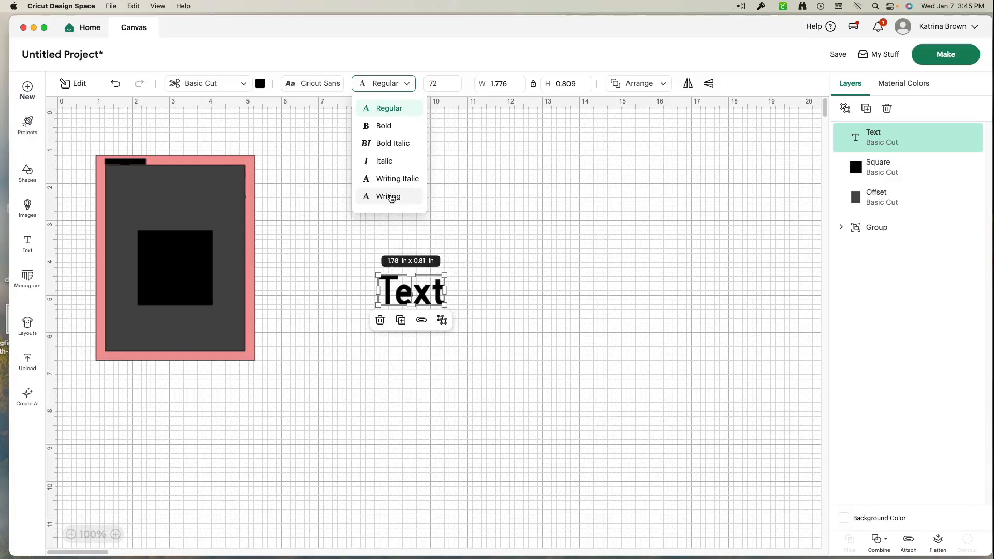
click(390, 196)
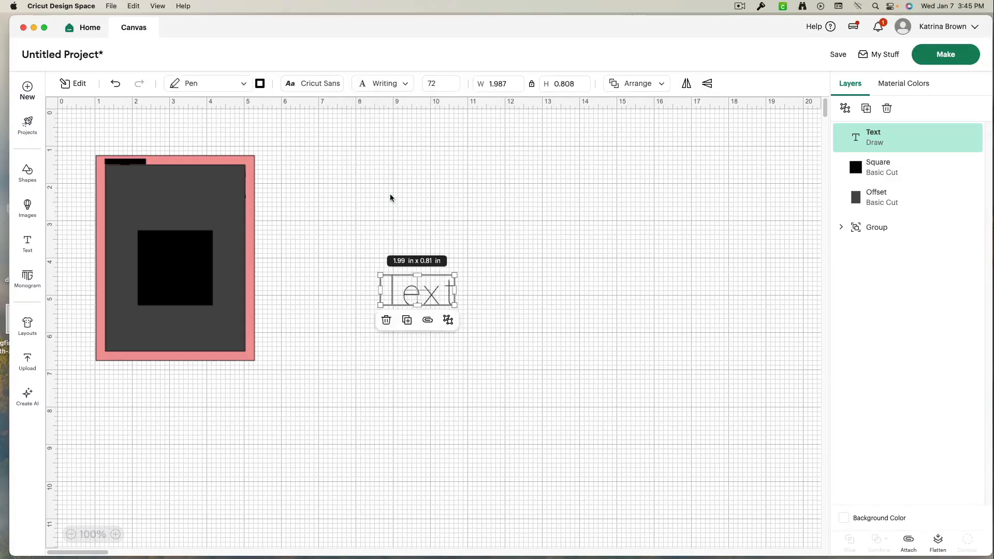
click(392, 84)
click(401, 142)
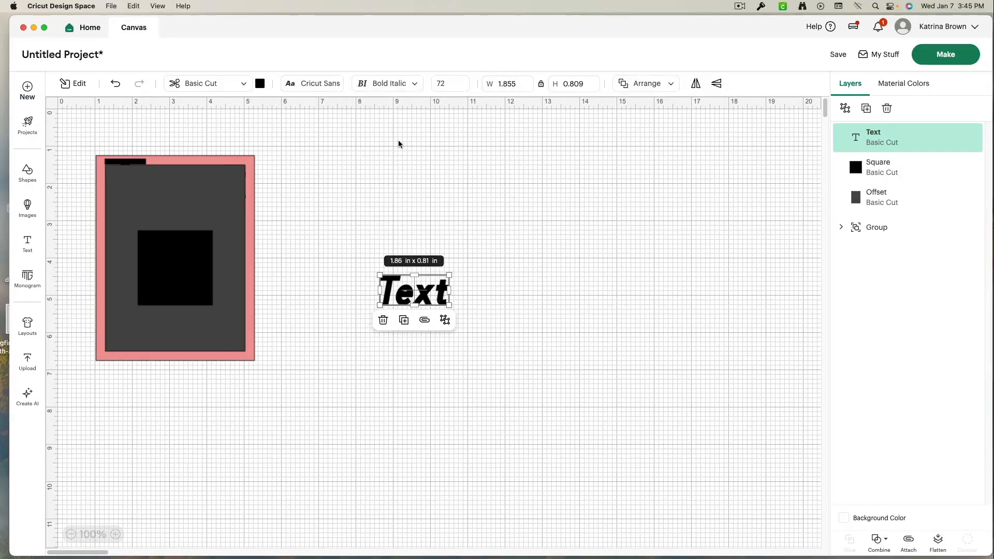
click(392, 85)
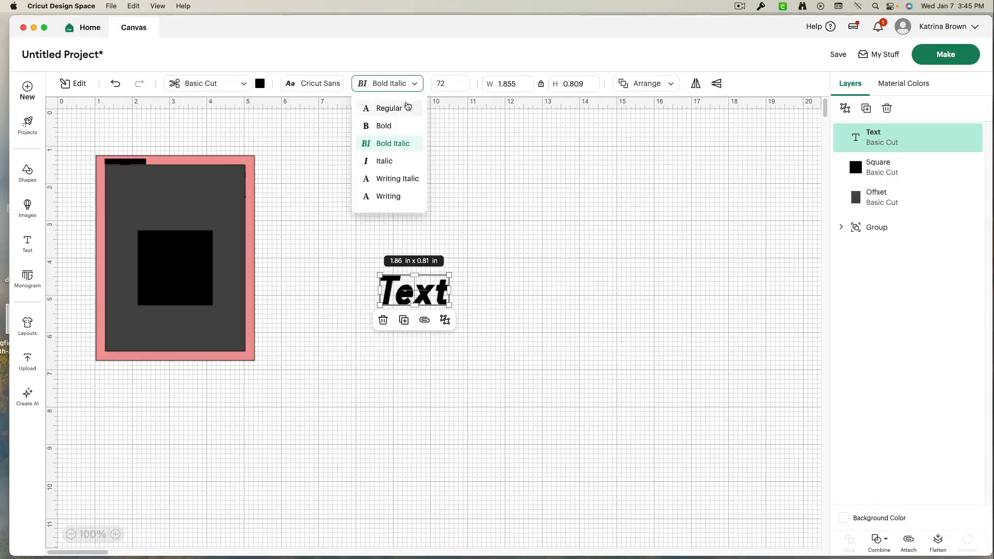
click(447, 87)
click(460, 87)
click(460, 87)
click(461, 87)
click(460, 87)
click(460, 87)
click(460, 87)
click(461, 87)
click(460, 87)
click(460, 87)
click(460, 83)
click(461, 83)
click(460, 83)
click(461, 83)
click(461, 83)
click(461, 83)
click(460, 83)
click(461, 83)
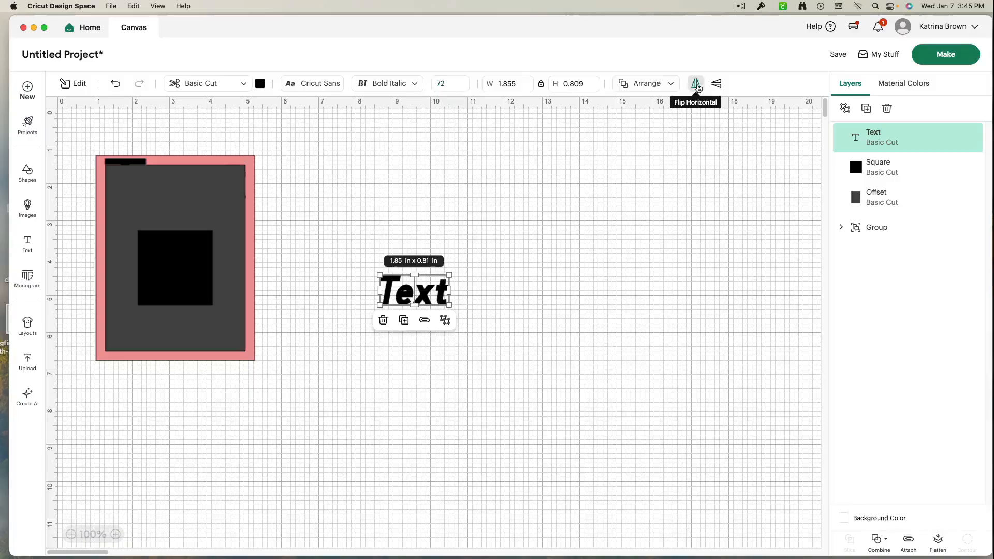
- Flip the text horizontally and back, then move it to the right side of the canvas
click(696, 85)
click(697, 86)
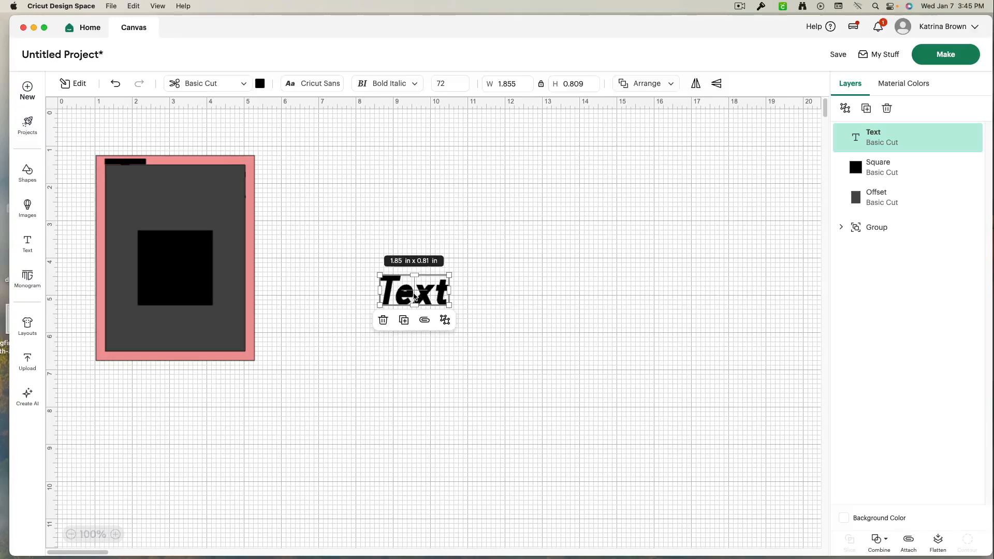
drag(416, 298, 642, 281)
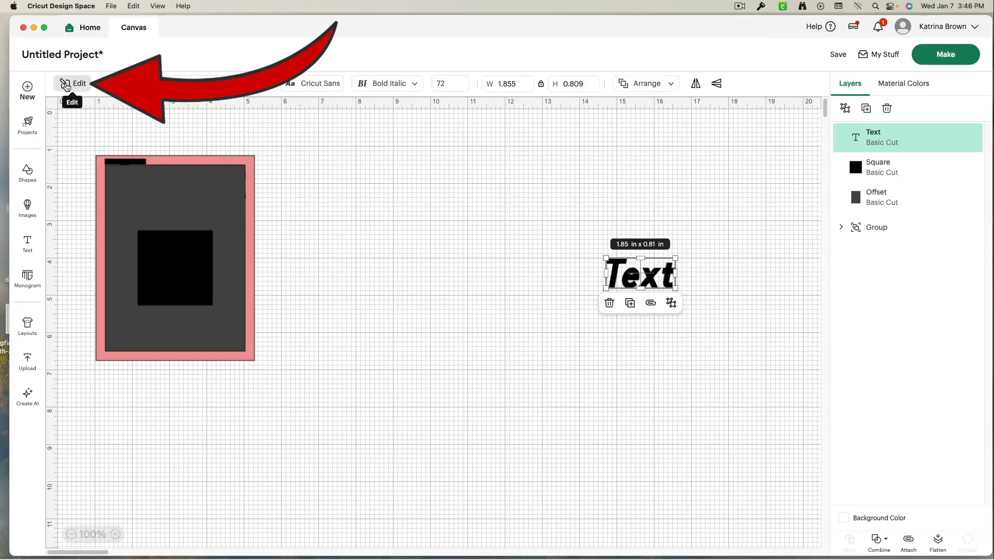
- Examine the text's options in the edit panel, including the Ungroup Letters choices
click(66, 84)
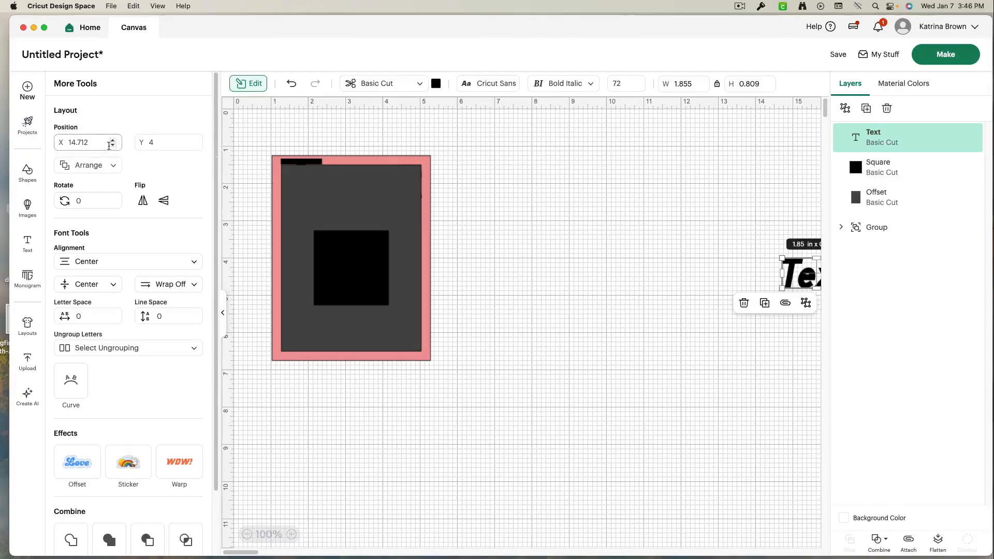
scroll(96, 191, down, 3)
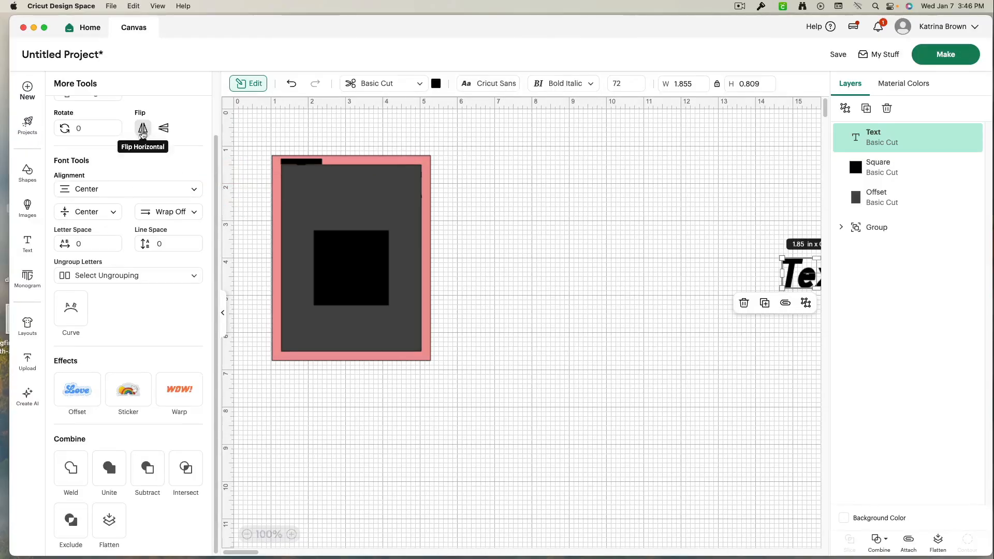
scroll(107, 195, up, 3)
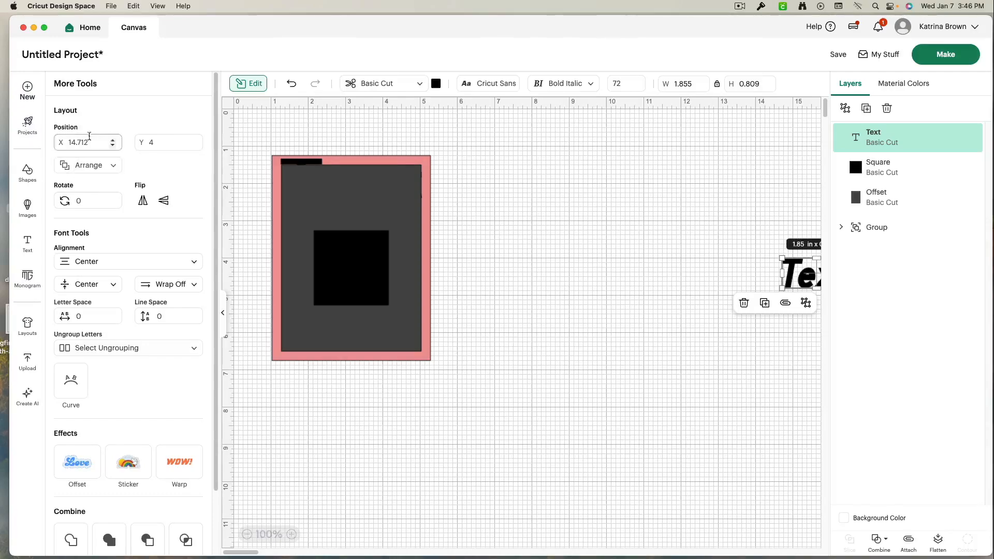
scroll(102, 203, down, 3)
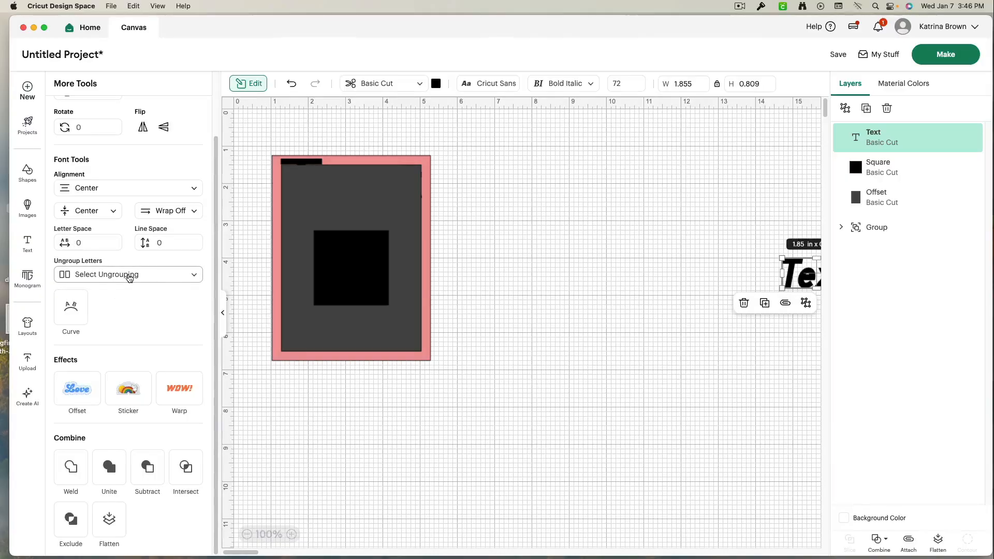
click(129, 278)
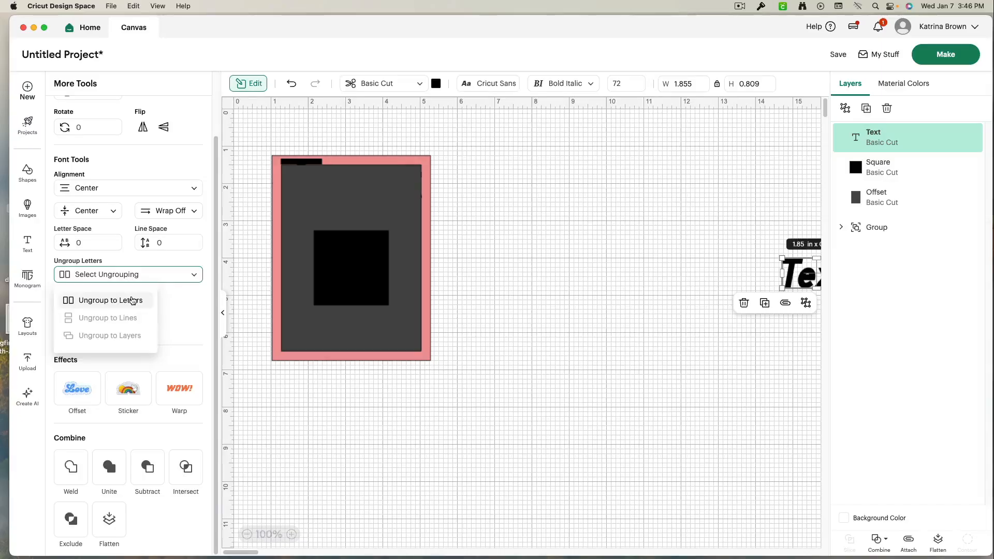
click(682, 289)
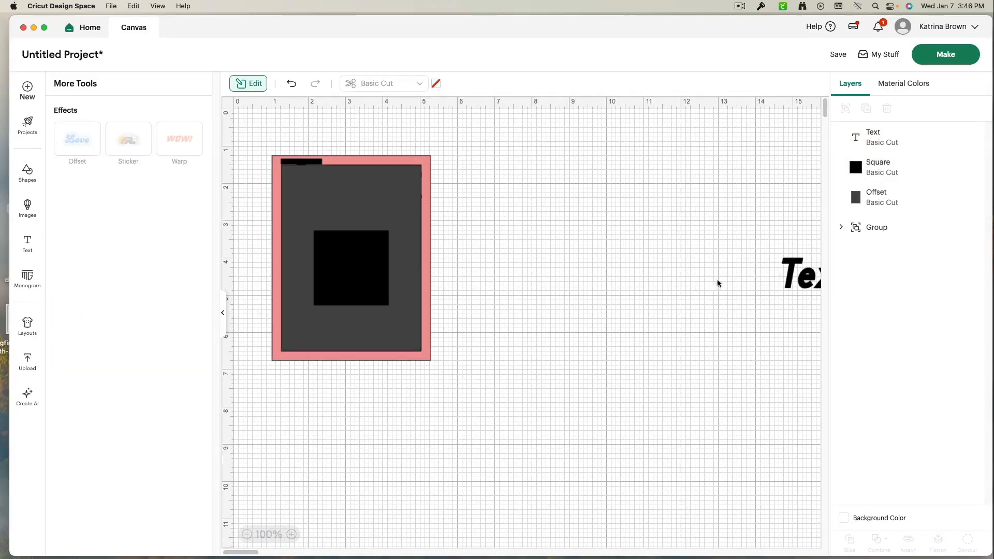
- Move the text back left, closer to the card
drag(788, 275, 558, 274)
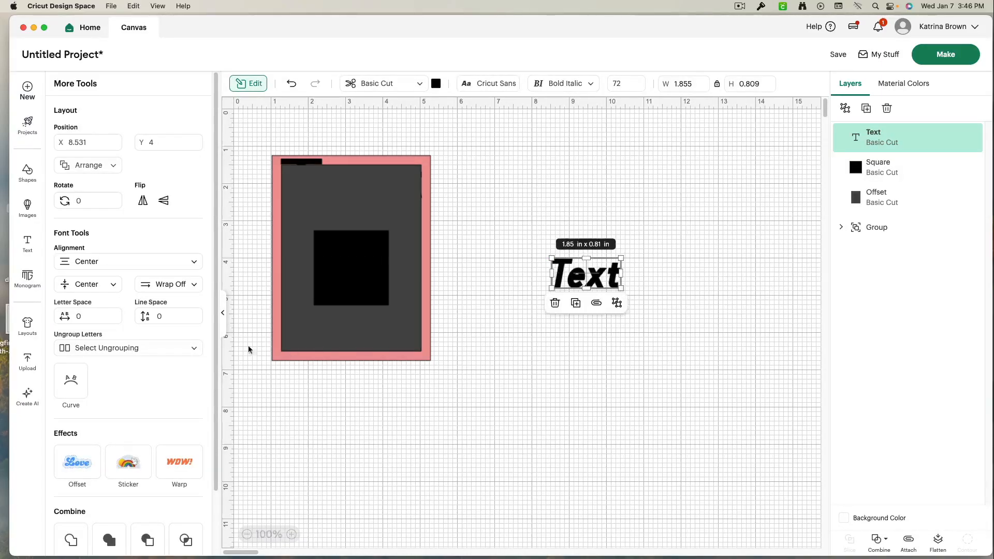
- Try Warp style 8 on the text with an adjustment of 13, then undo the warp
scroll(147, 296, down, 3)
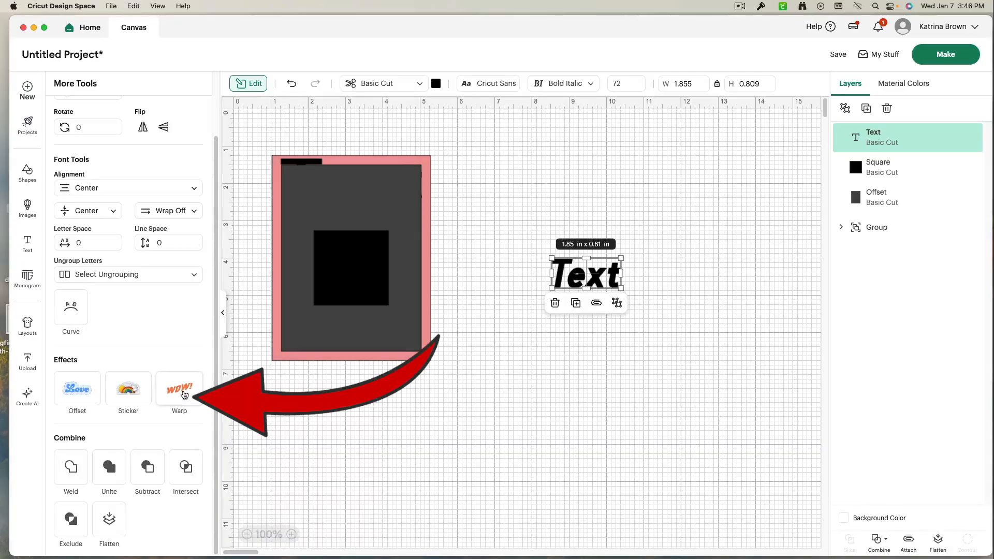
click(185, 395)
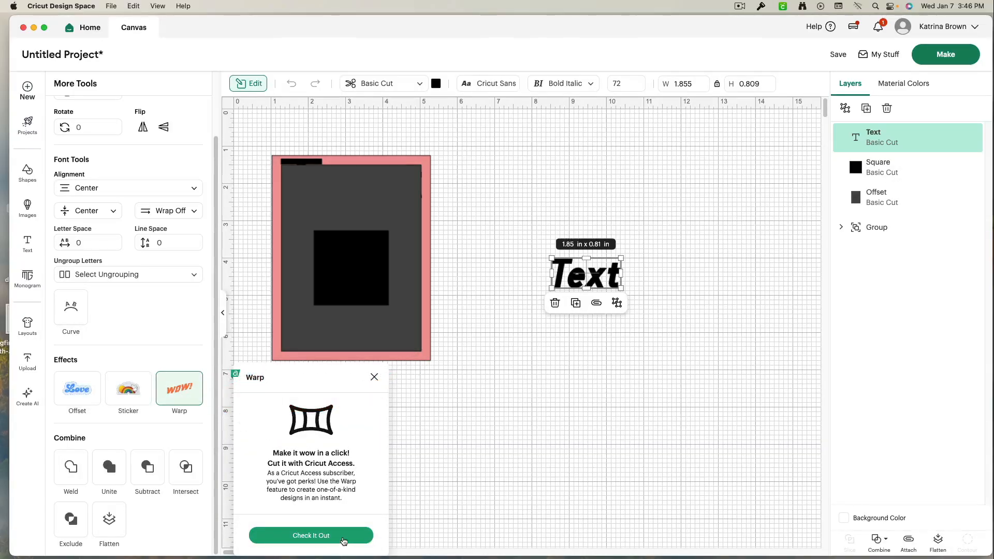
click(344, 540)
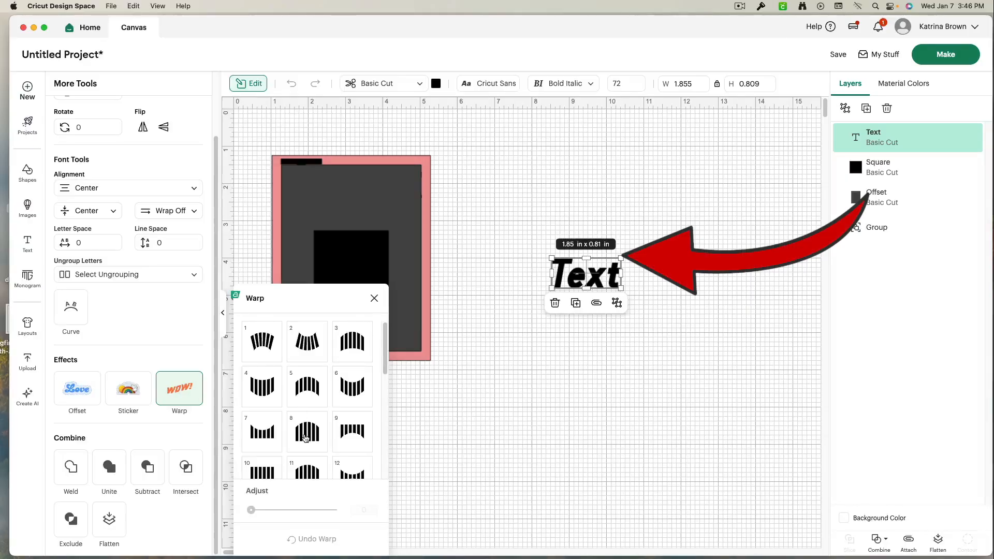
click(306, 433)
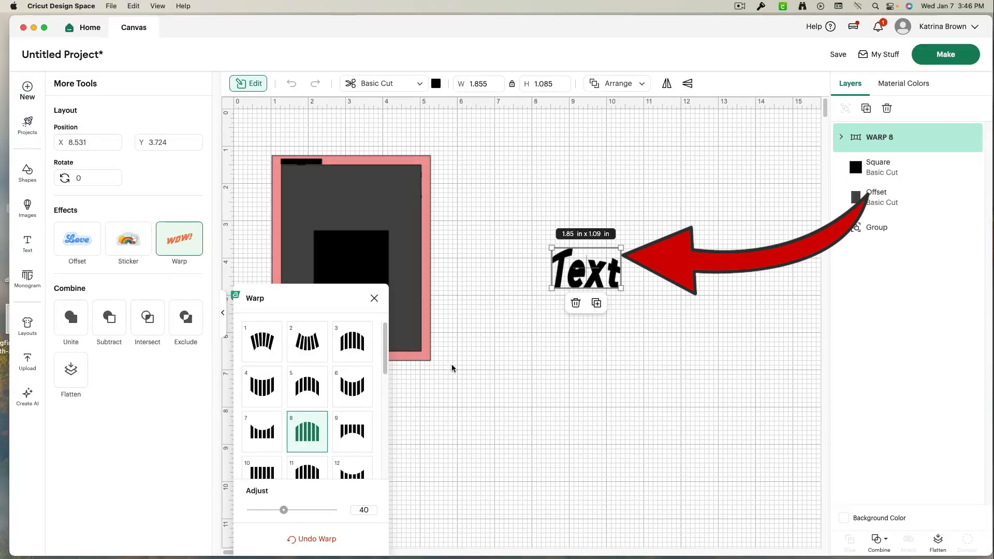
drag(284, 510, 262, 511)
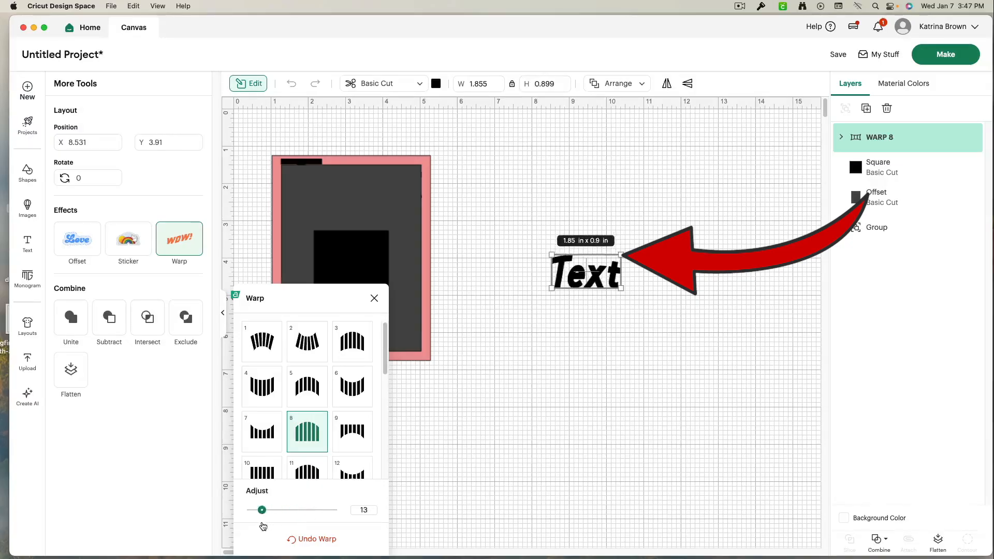
click(303, 541)
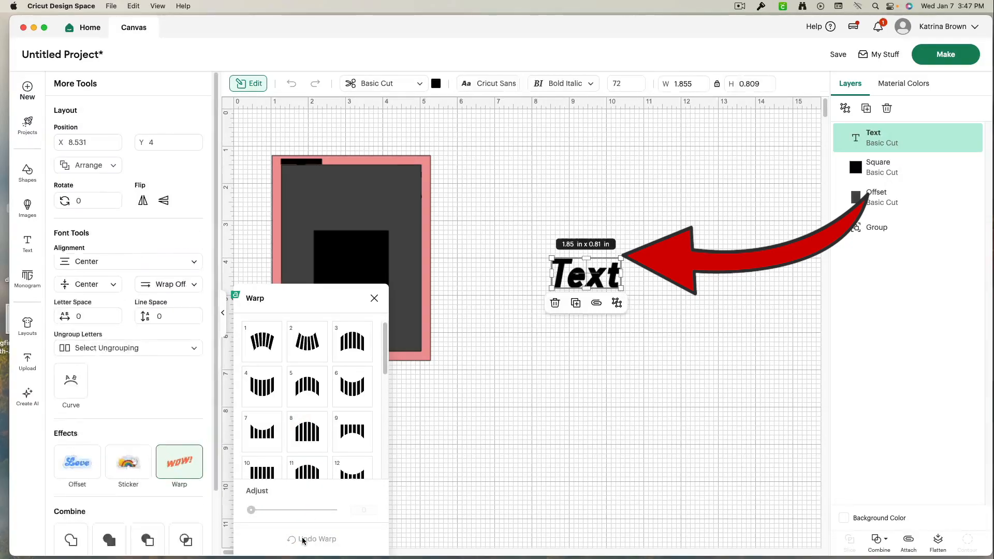
click(535, 511)
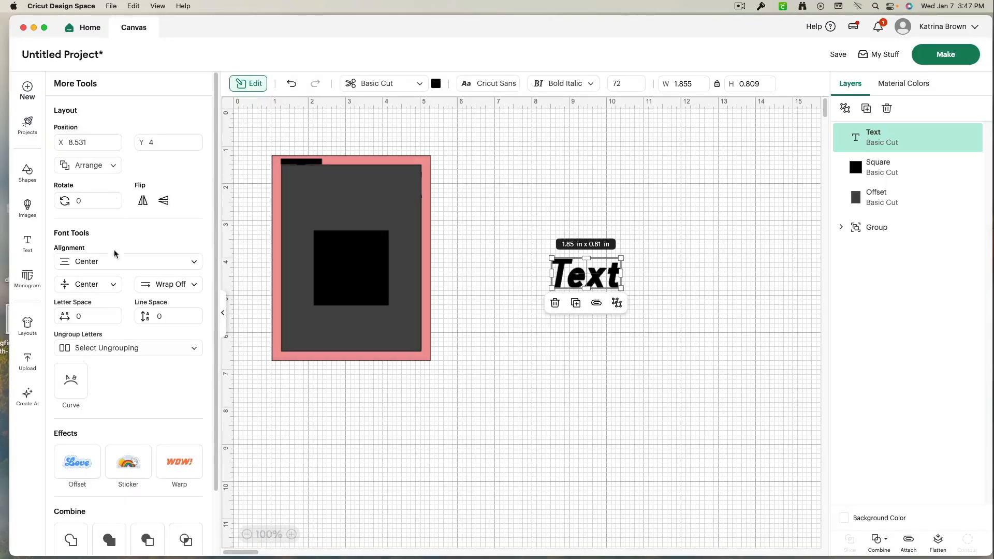
scroll(110, 406, down, 3)
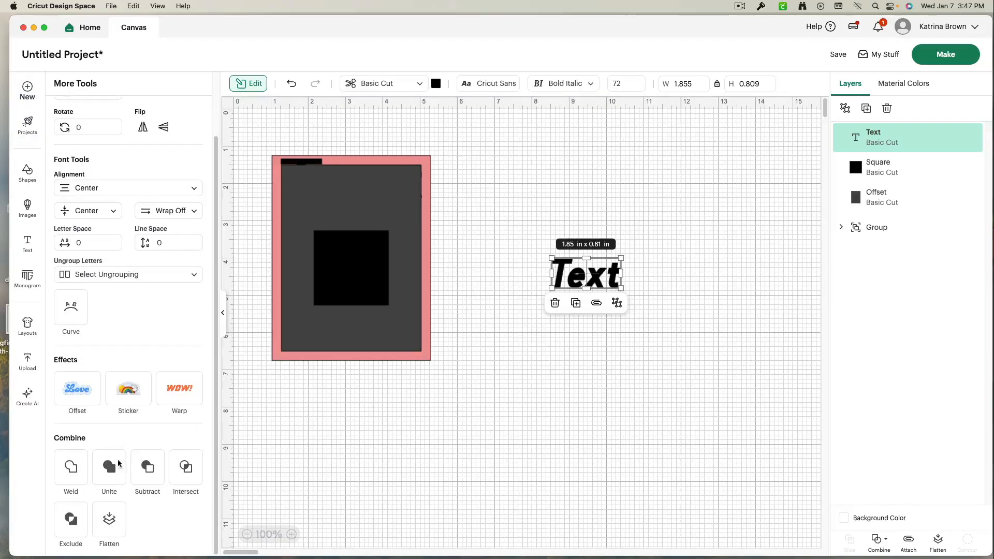
scroll(119, 464, up, 3)
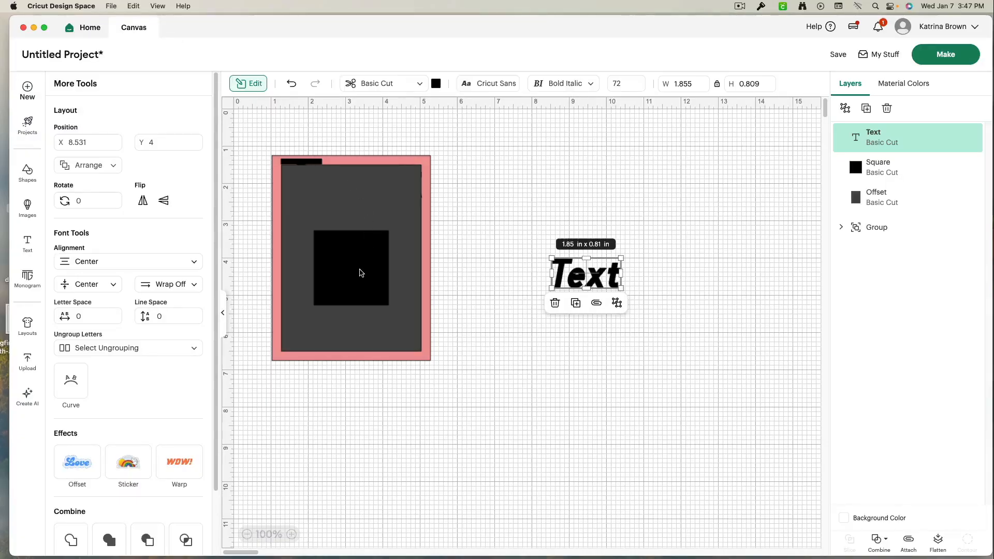
click(221, 316)
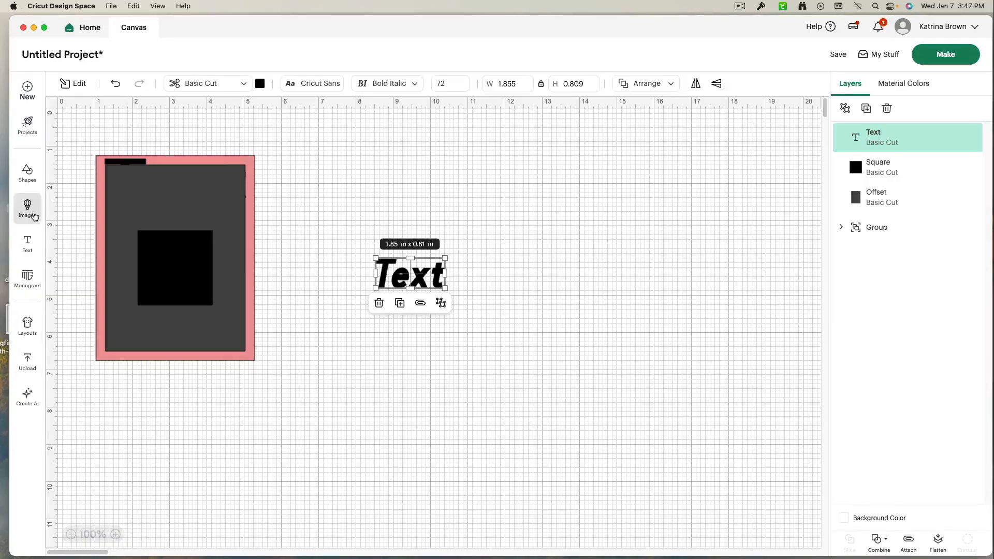
- Search the image library for thank you and insert a framed thank you image onto the canvas
click(33, 216)
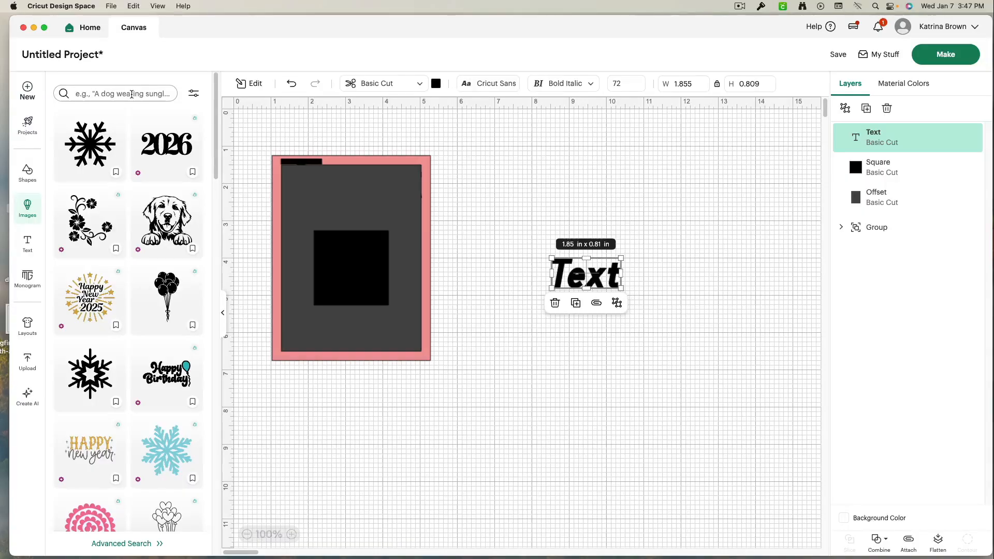
click(132, 94)
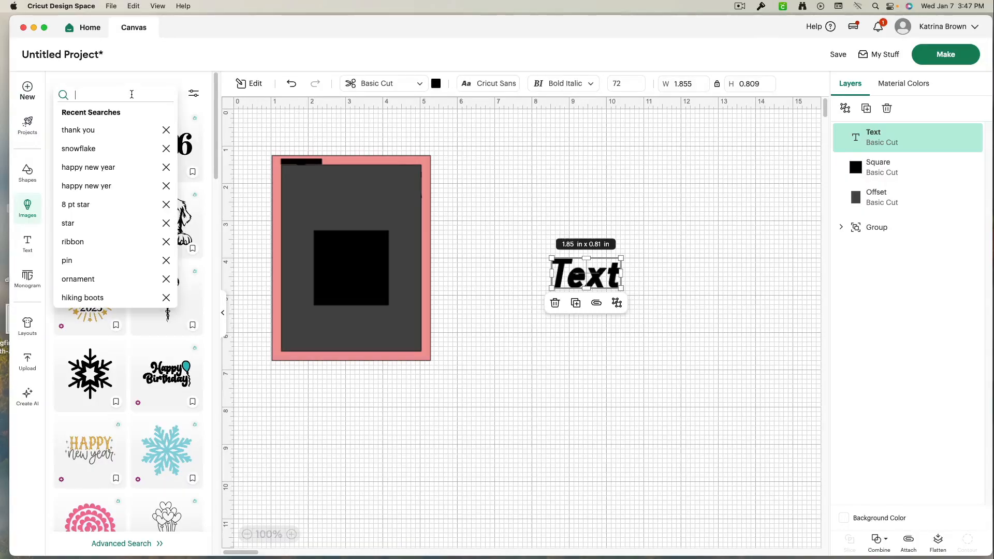
click(116, 130)
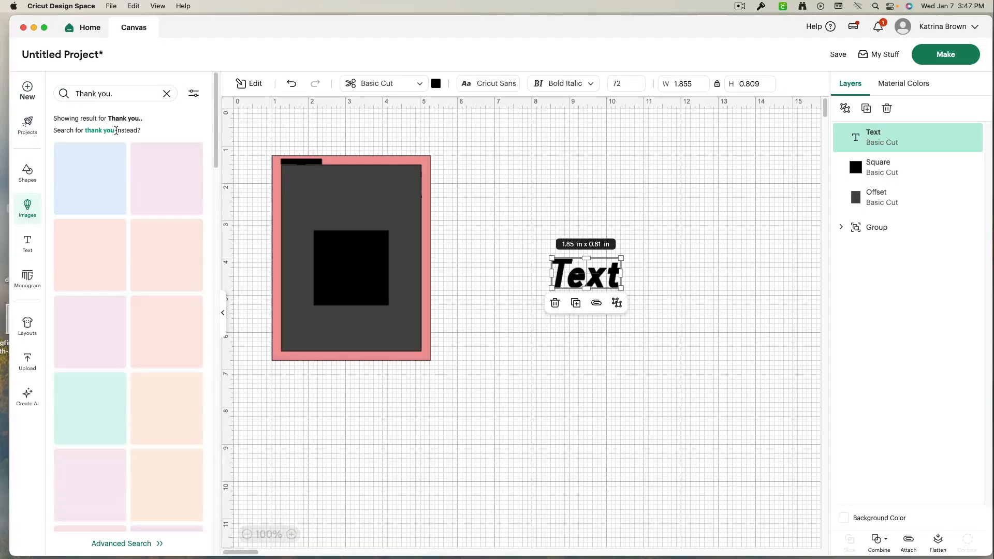
scroll(170, 328, down, 2)
scroll(170, 330, down, 10)
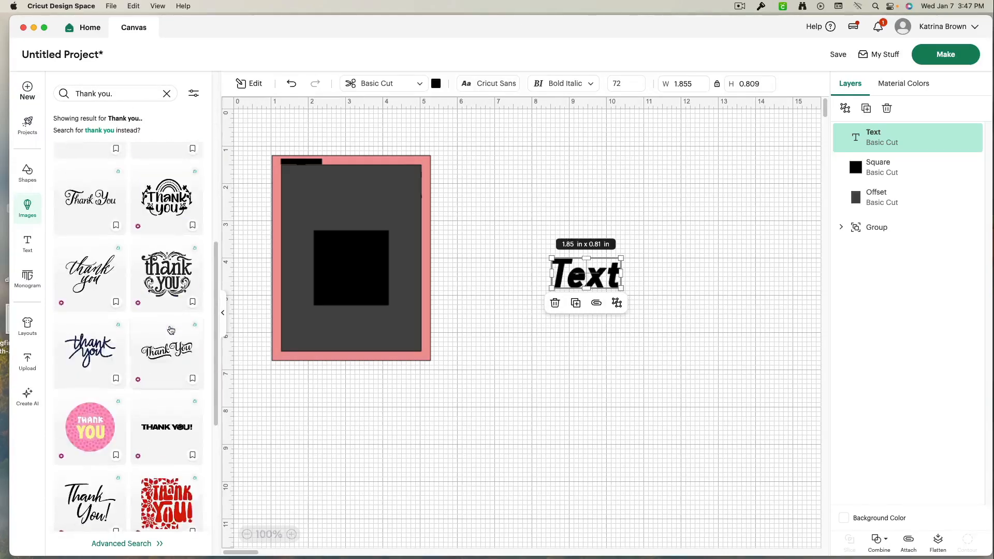
scroll(171, 332, down, 10)
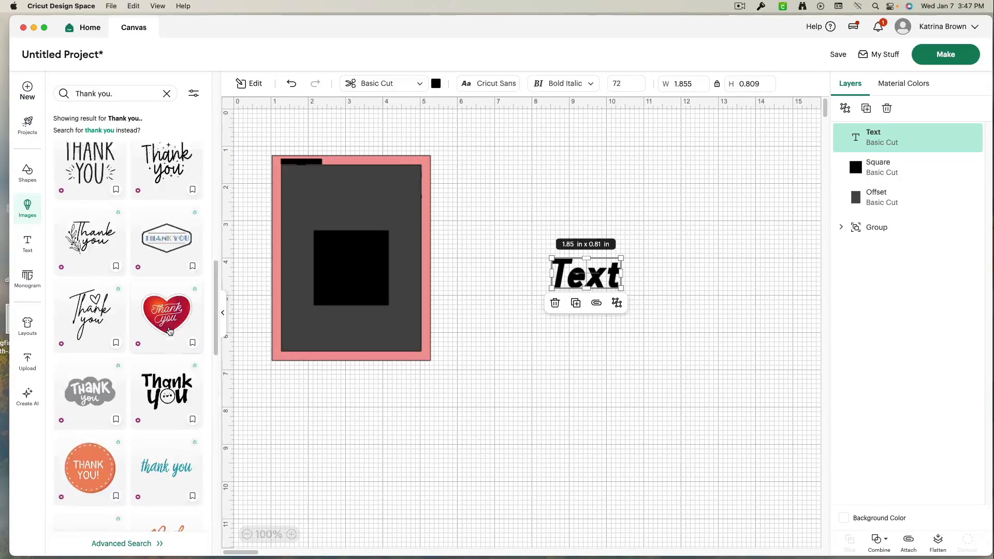
scroll(171, 331, down, 10)
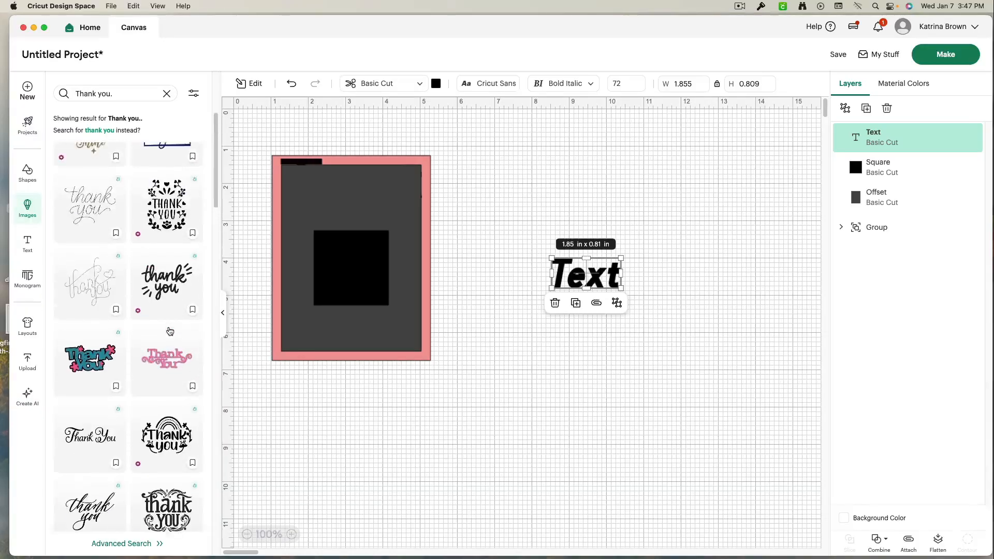
scroll(173, 343, down, 5)
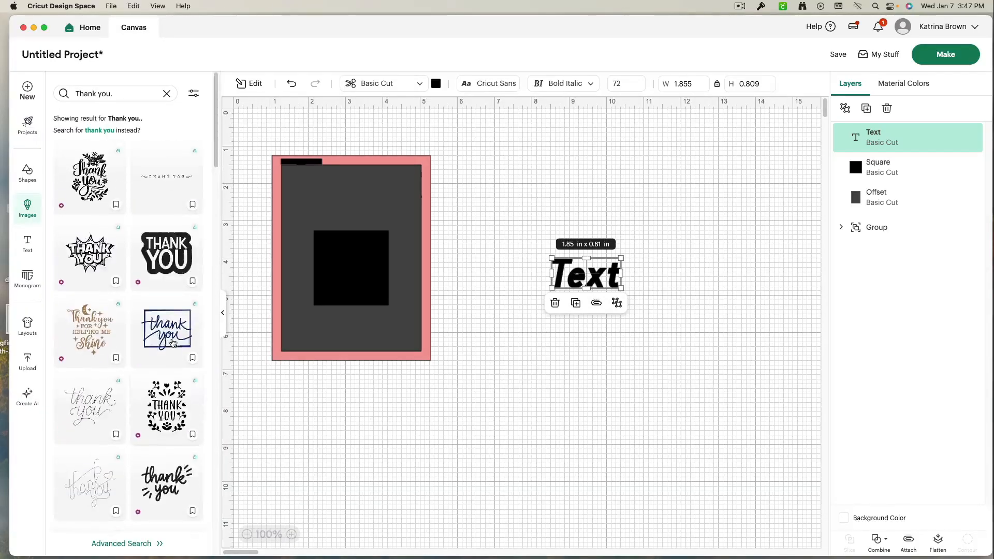
click(171, 357)
drag(382, 268, 576, 212)
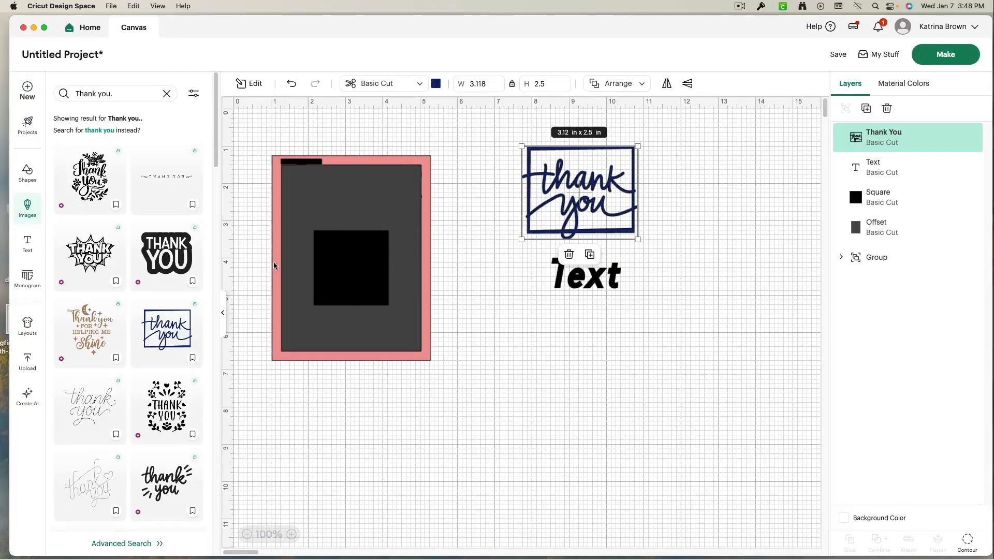
- Try Warp style 3 on the thank you image, then undo the warp
click(223, 313)
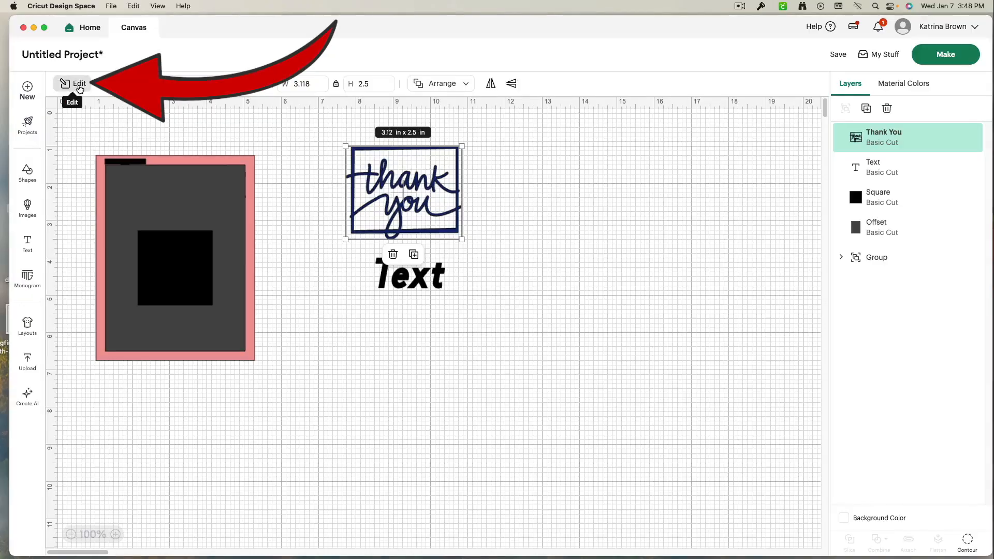
click(79, 88)
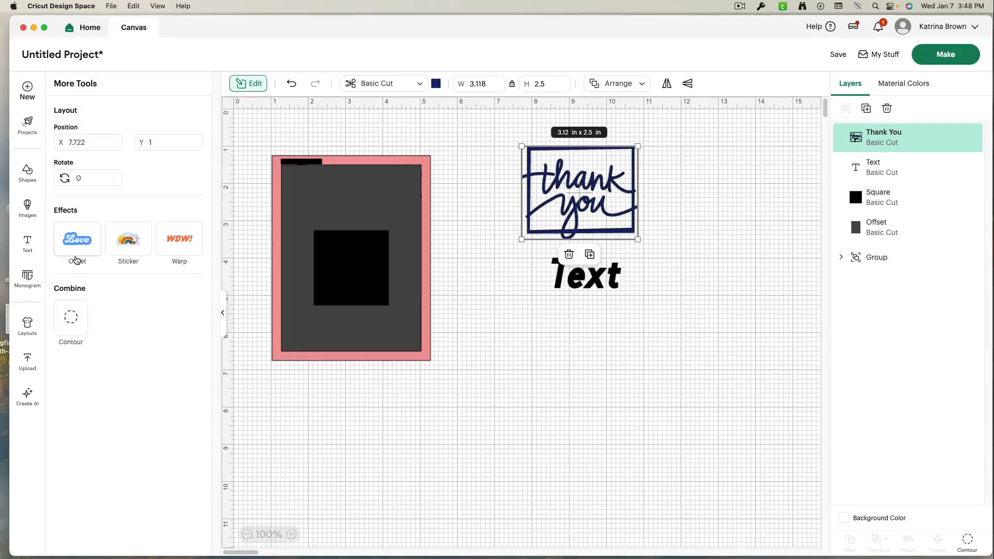
click(187, 248)
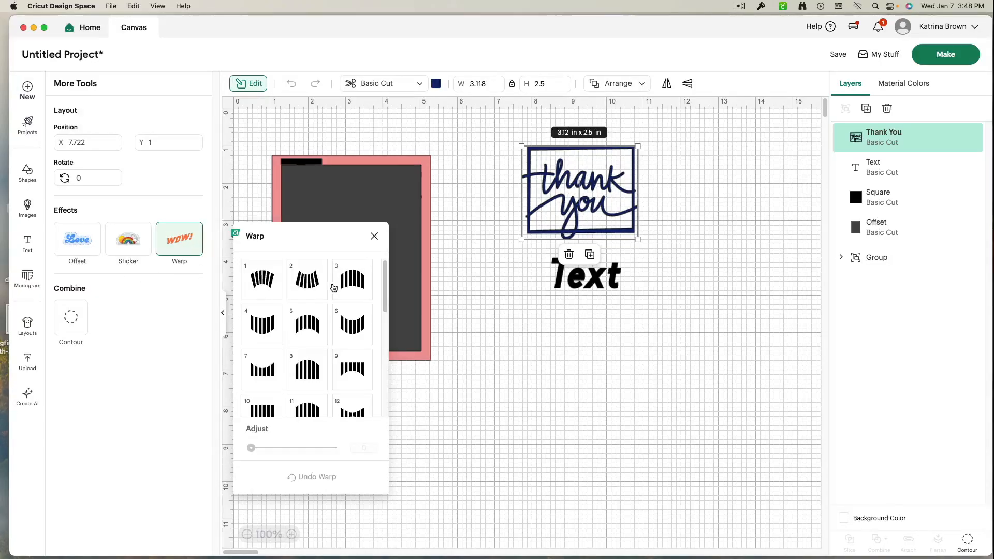
click(355, 283)
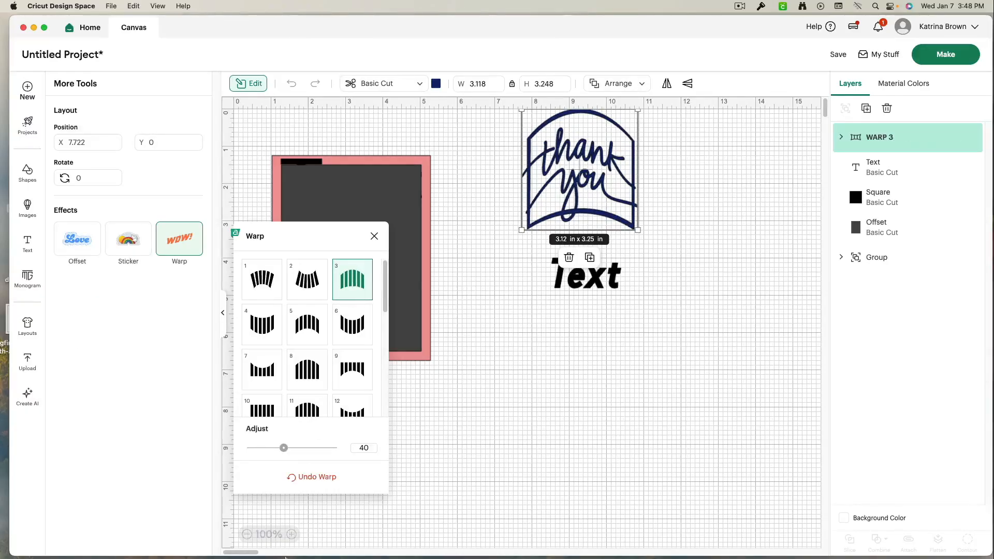
click(327, 477)
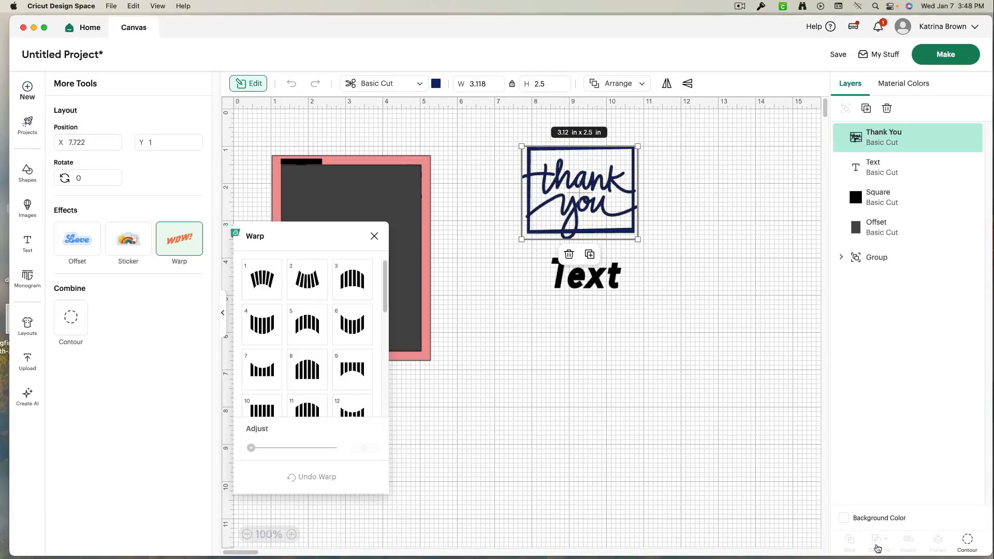
- Hide all contours of the thank you image with the Contour tool
click(64, 325)
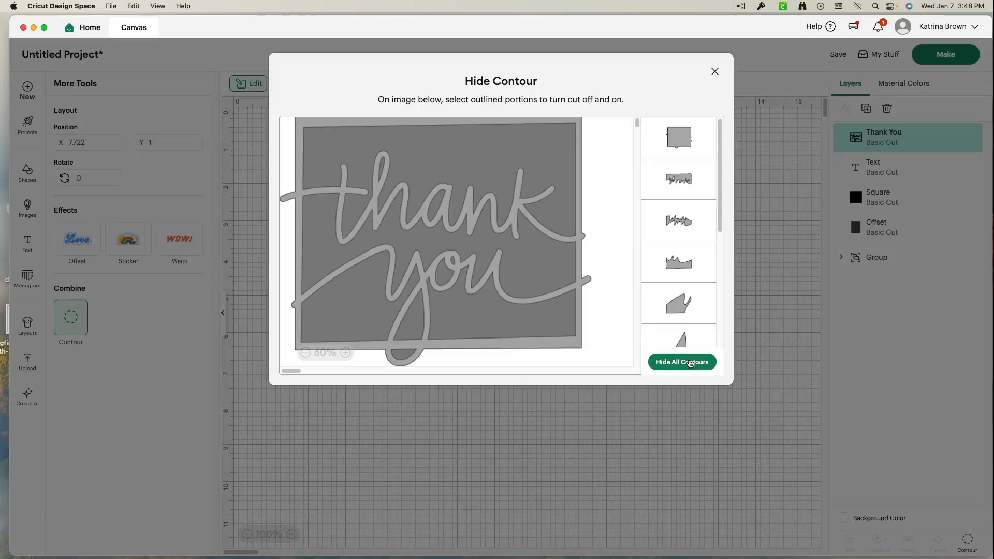
click(690, 363)
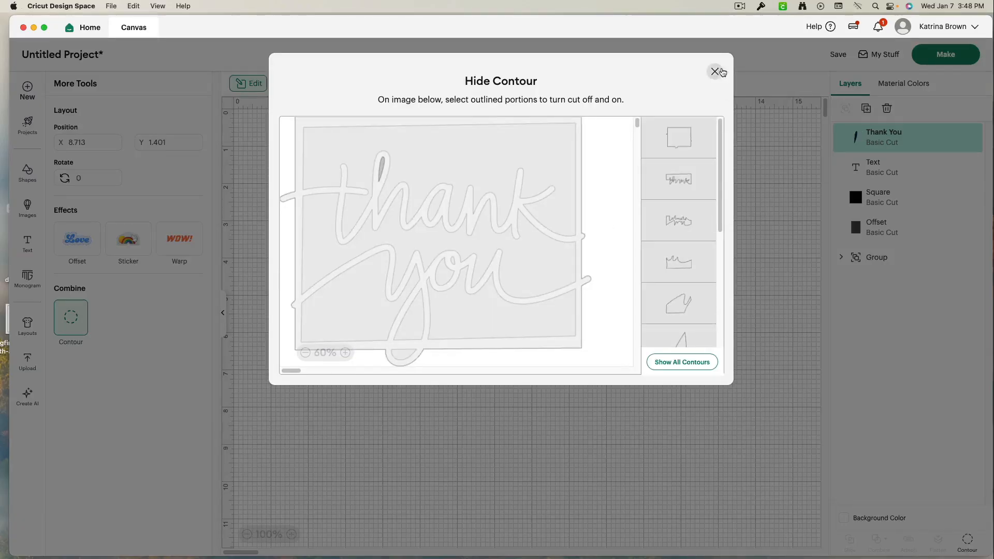
click(715, 71)
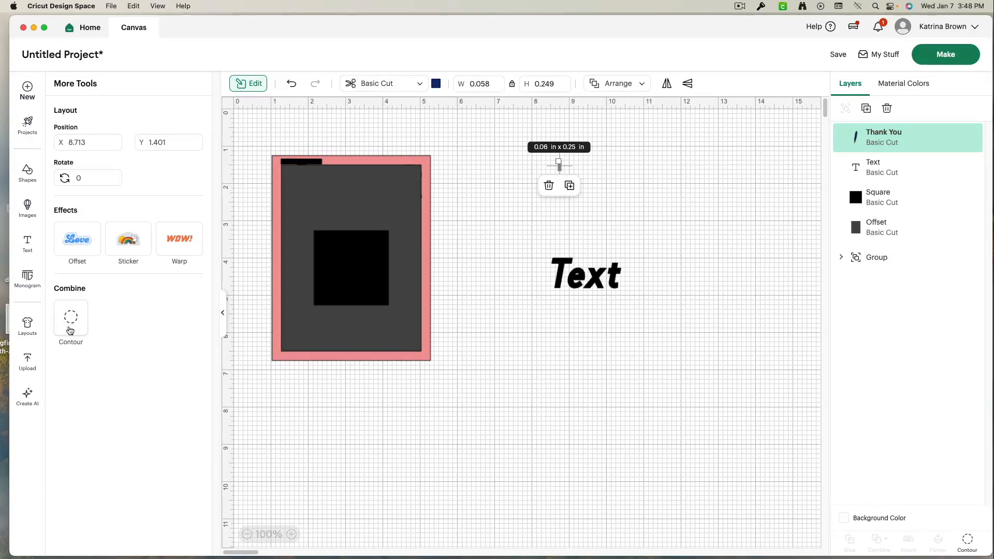
- Restore the image's contours, move it below the text, then undo the move
click(67, 325)
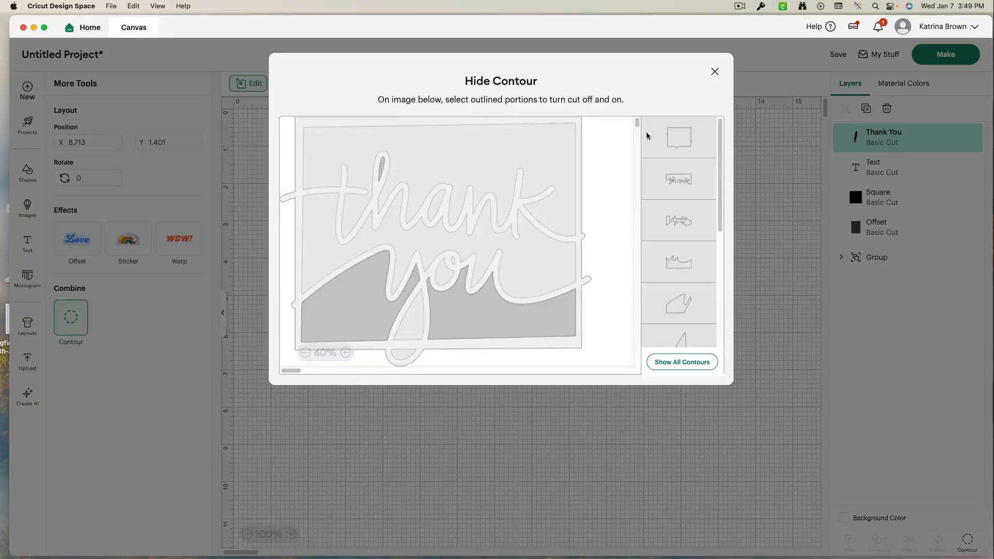
click(667, 144)
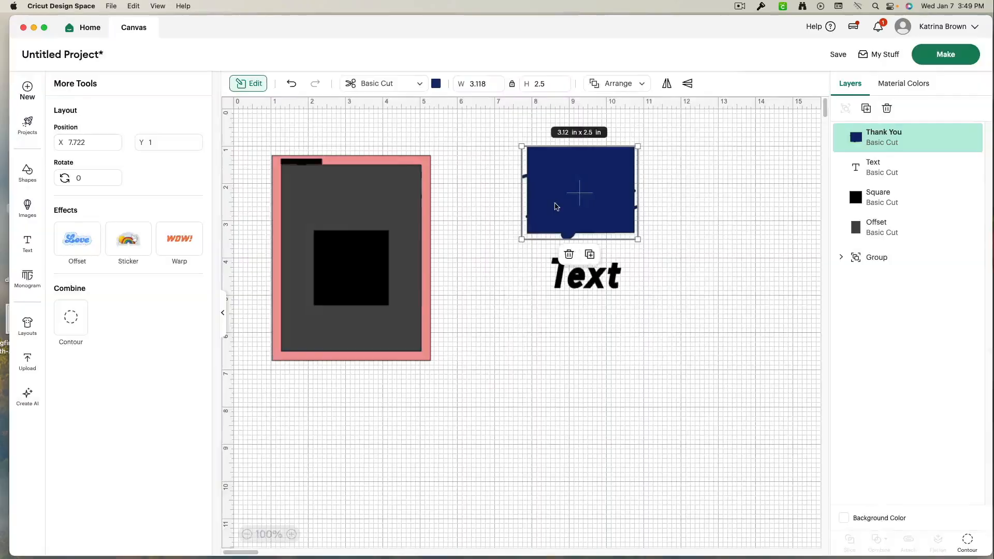
drag(554, 207, 491, 385)
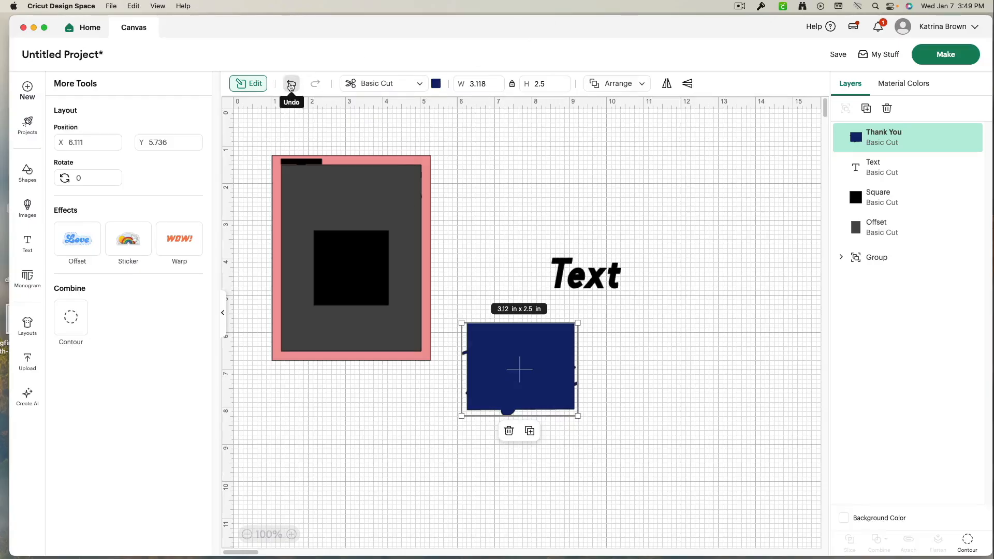
click(291, 85)
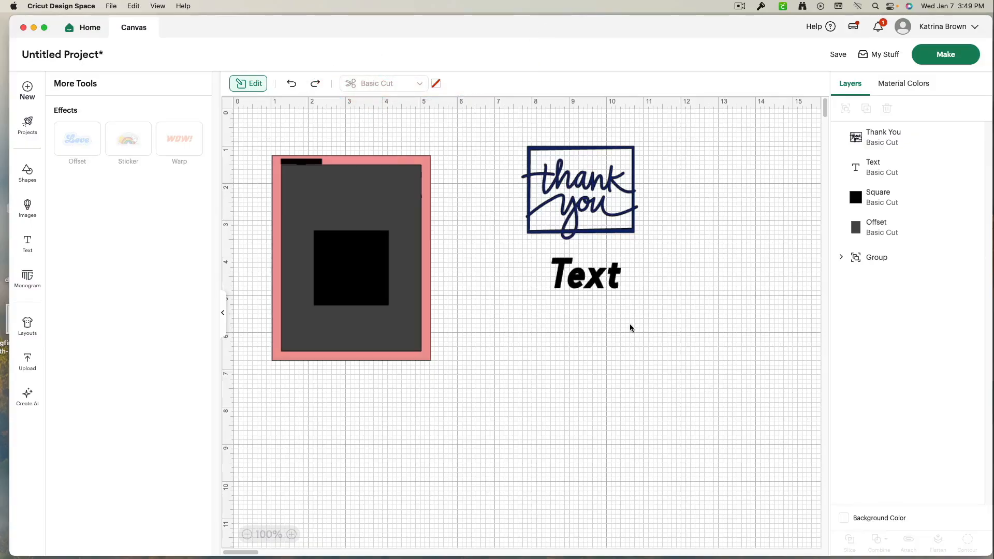
- Duplicate the thank you image, move a copy aside, and delete the duplicates
click(251, 86)
click(75, 84)
click(585, 192)
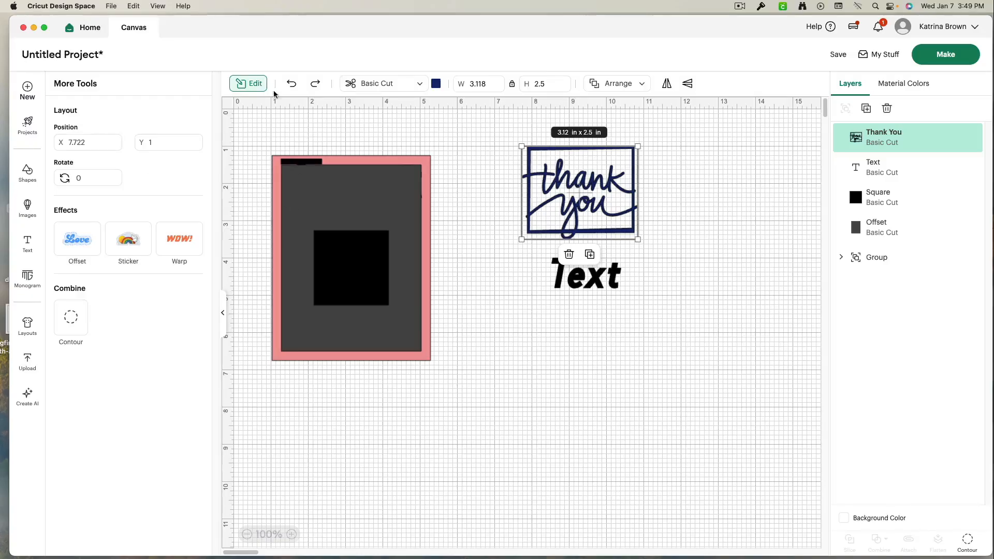
click(255, 84)
click(869, 110)
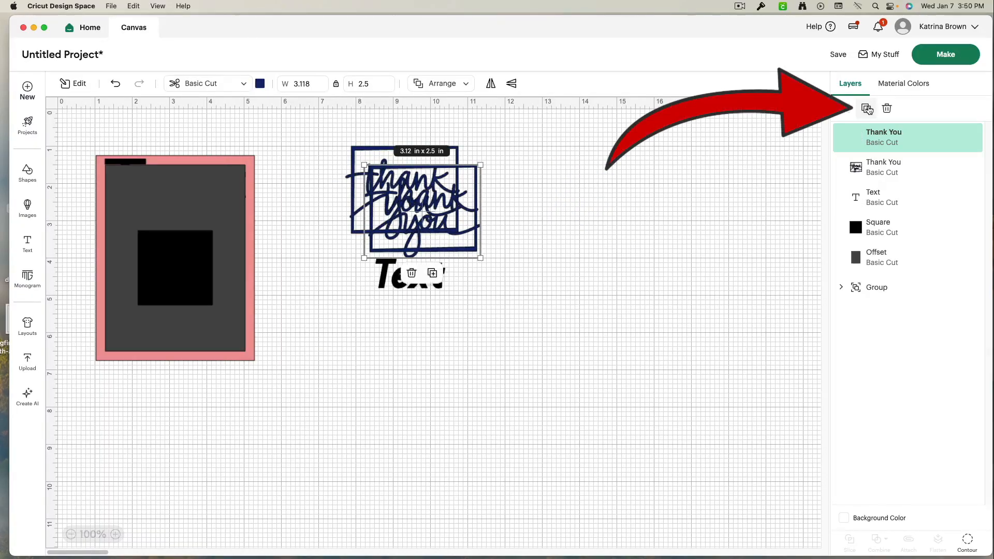
click(869, 109)
drag(421, 233, 584, 270)
key(Delete)
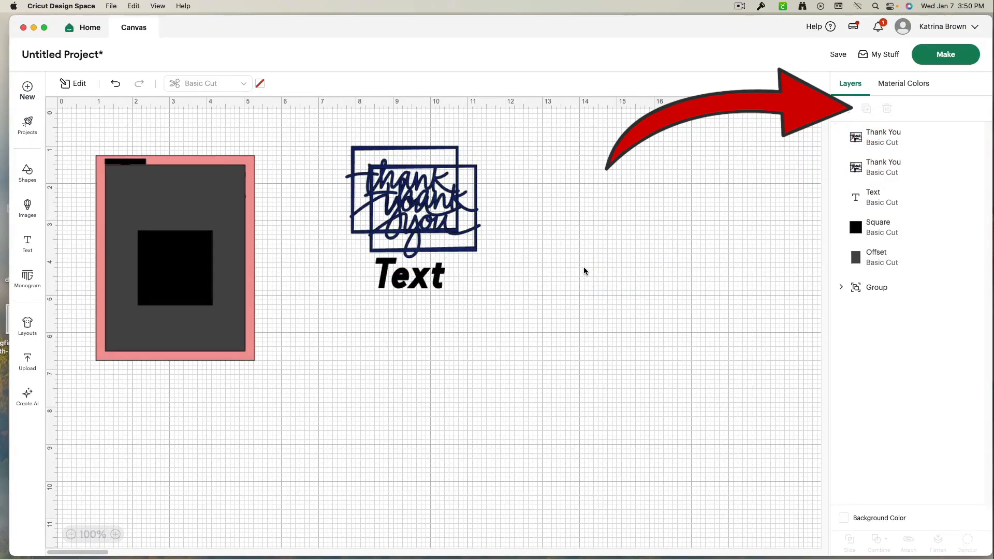
click(446, 218)
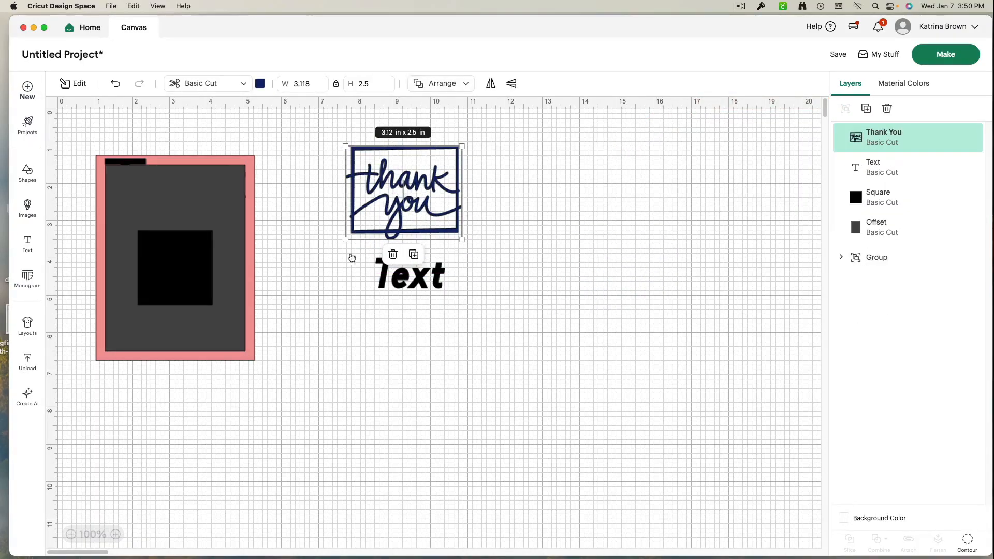
- Nudge the black square slightly, then group it with the offset and card group layers
drag(208, 263, 187, 258)
drag(254, 405, 76, 153)
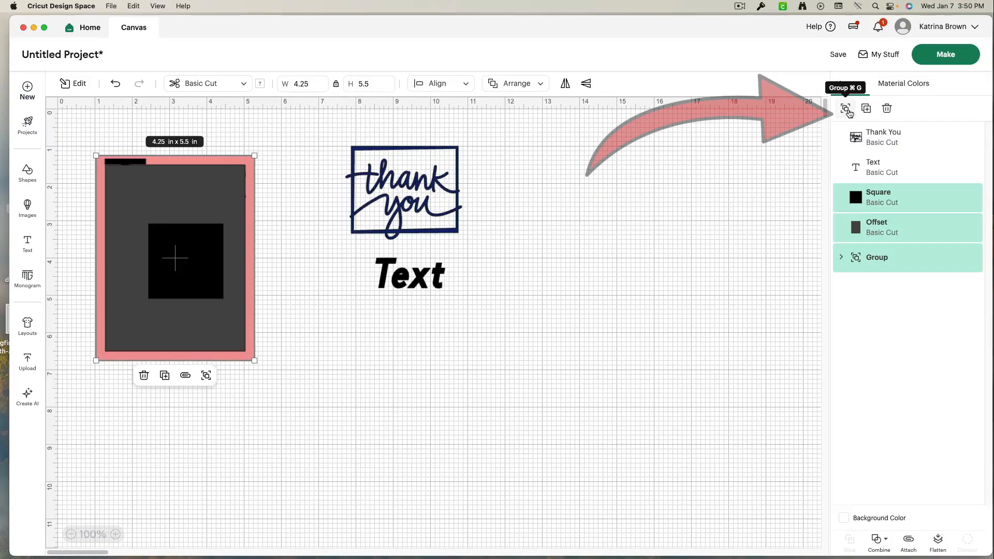
click(846, 108)
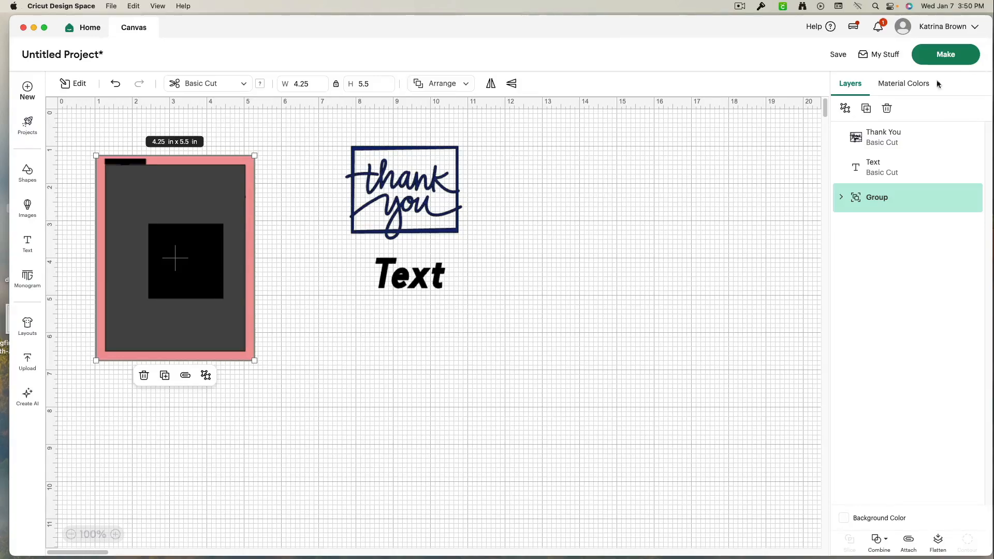
- Ungroup the card group and move the offset rectangle away from the card
click(846, 108)
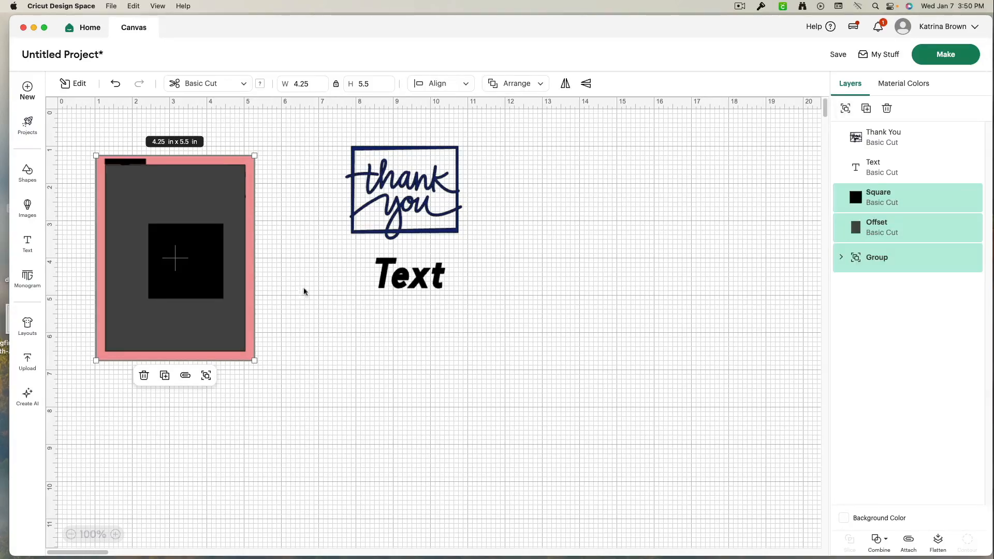
drag(188, 324, 171, 310)
click(635, 382)
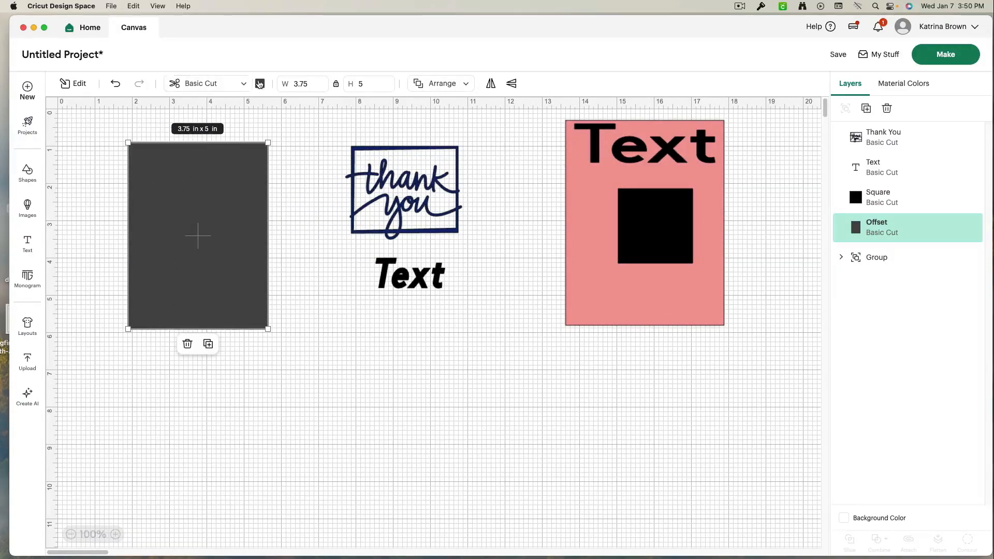
- Color the offset rectangle white and move the thank you image onto it
click(260, 84)
click(272, 188)
drag(402, 196, 199, 239)
- Select the thank you image and white rectangle together and center them on each other
drag(290, 362, 82, 140)
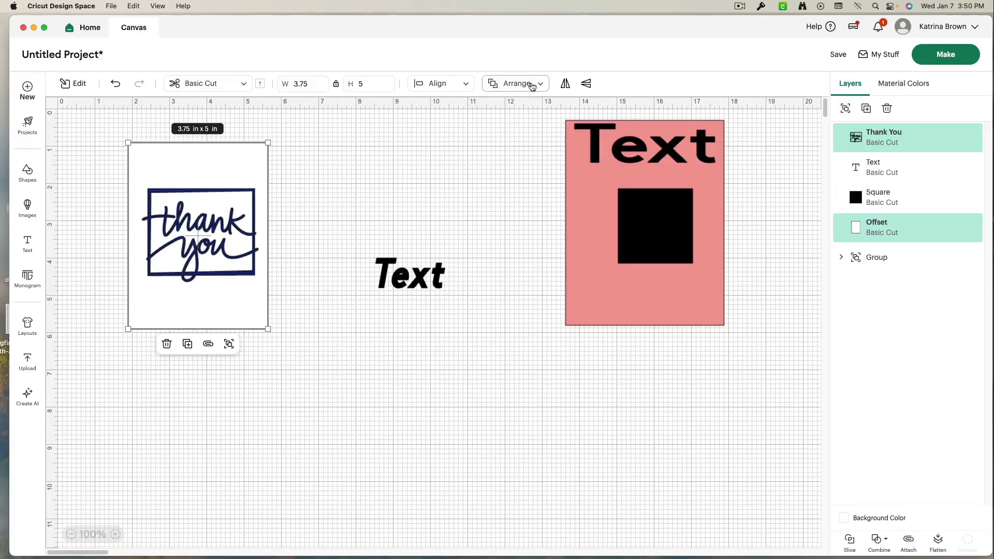
click(437, 85)
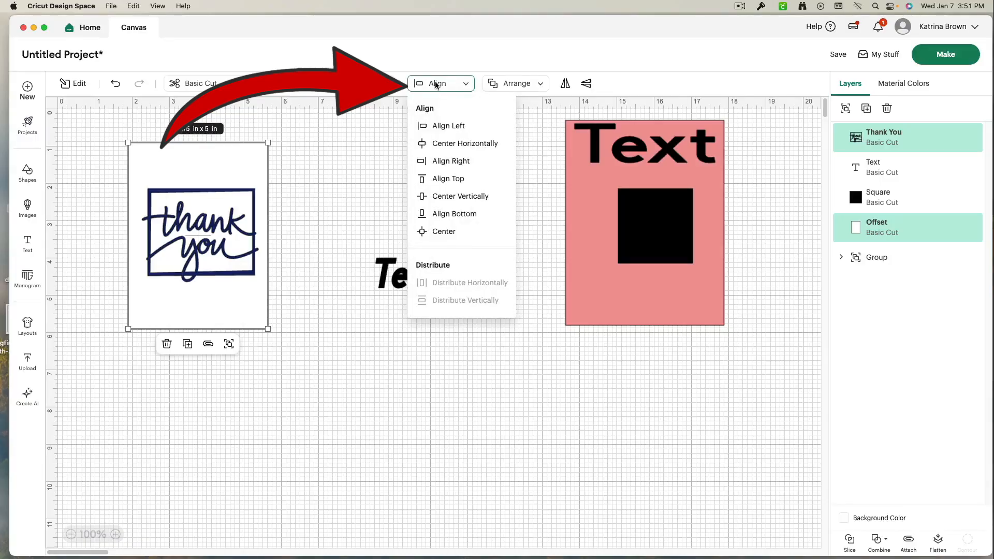
click(443, 232)
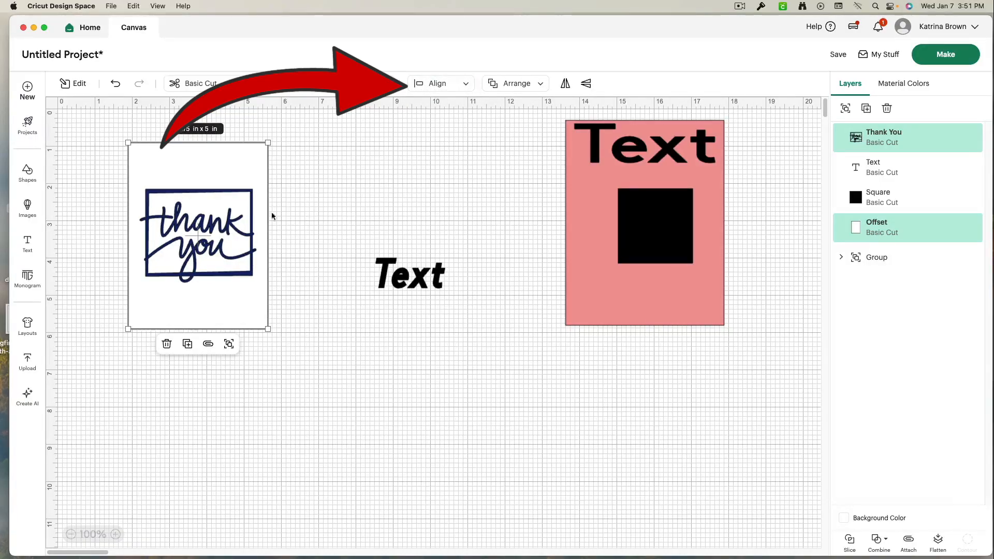
- Select the image and white rectangle and flatten them into one Print Then Cut layer
click(297, 233)
drag(307, 248, 114, 208)
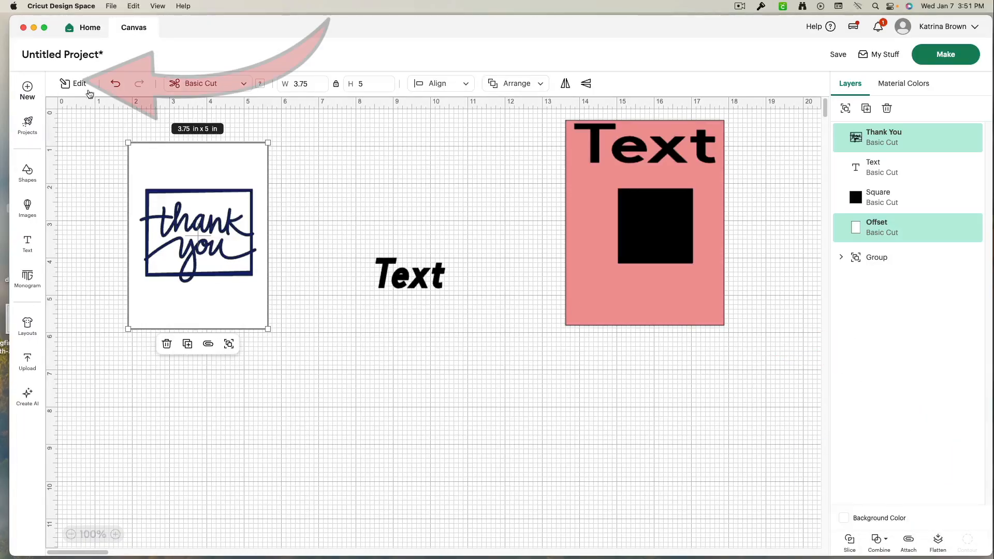
click(67, 85)
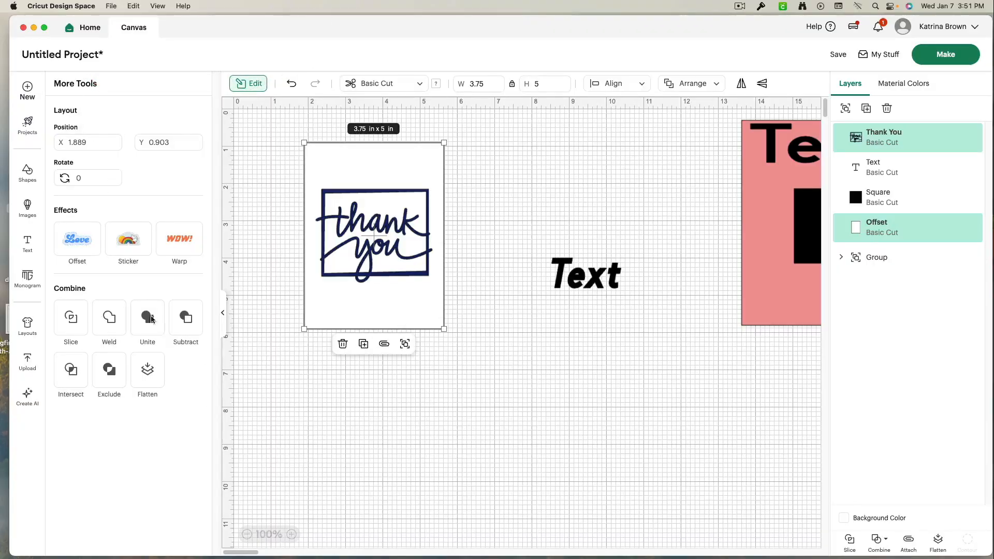
click(148, 374)
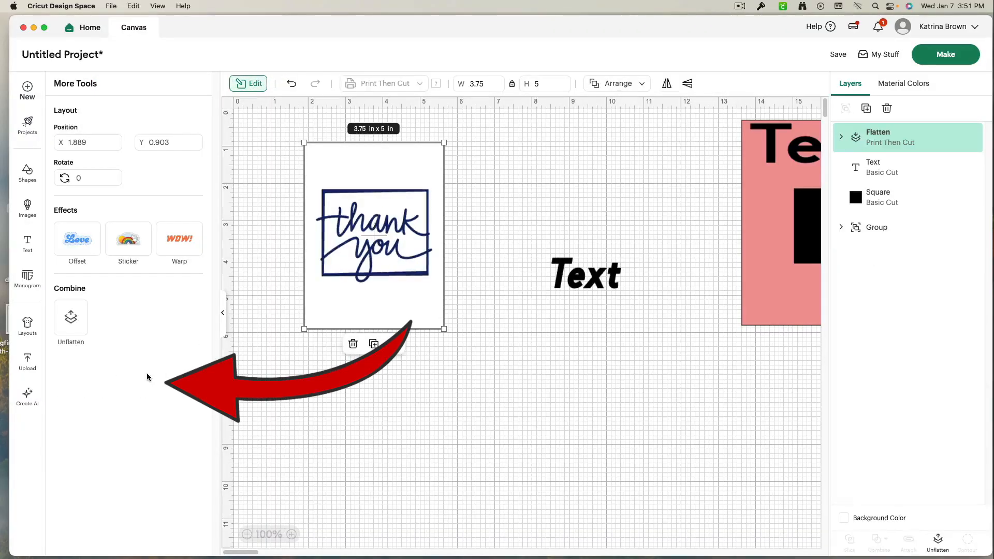
- Nudge the flattened image slightly, collapse the tools panel, and deselect
click(419, 423)
drag(402, 317, 415, 334)
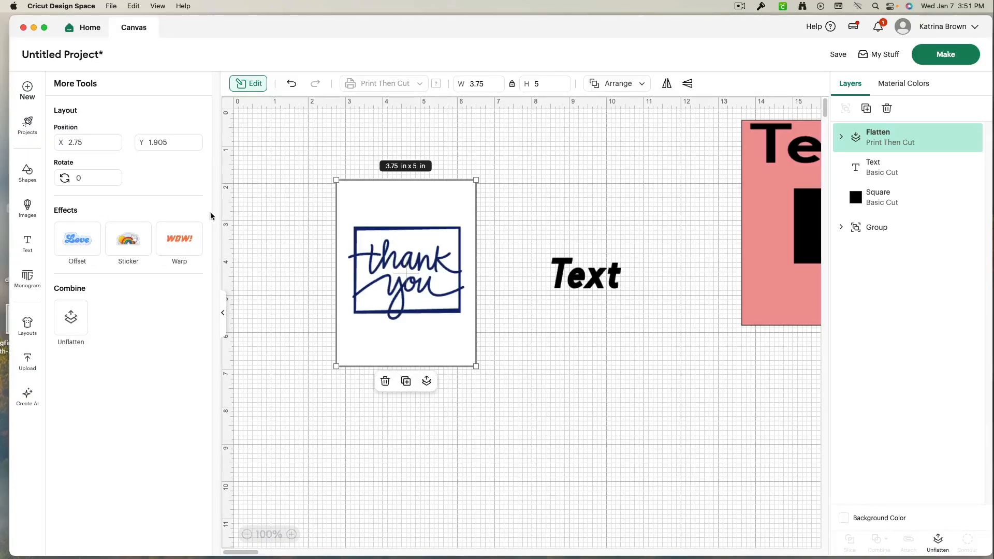
click(223, 312)
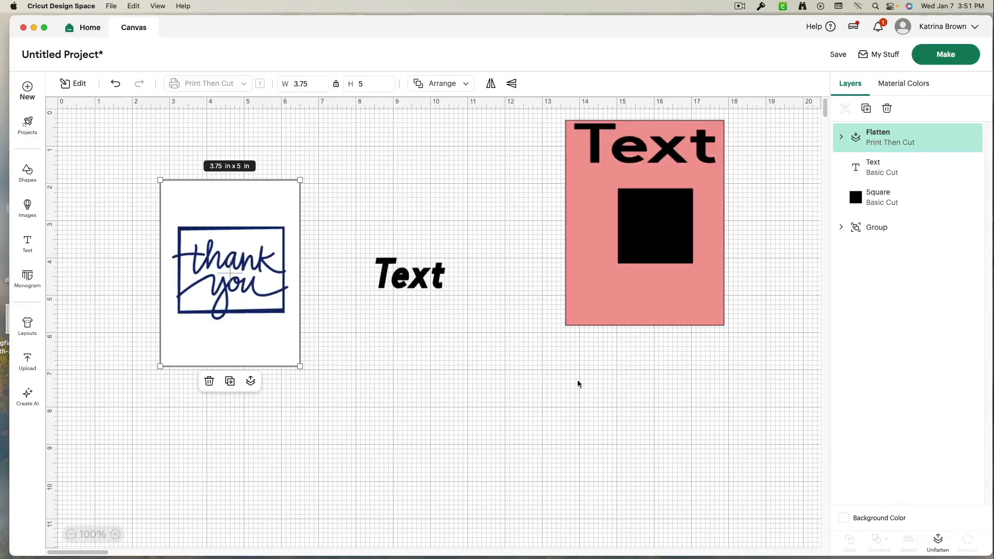
click(516, 388)
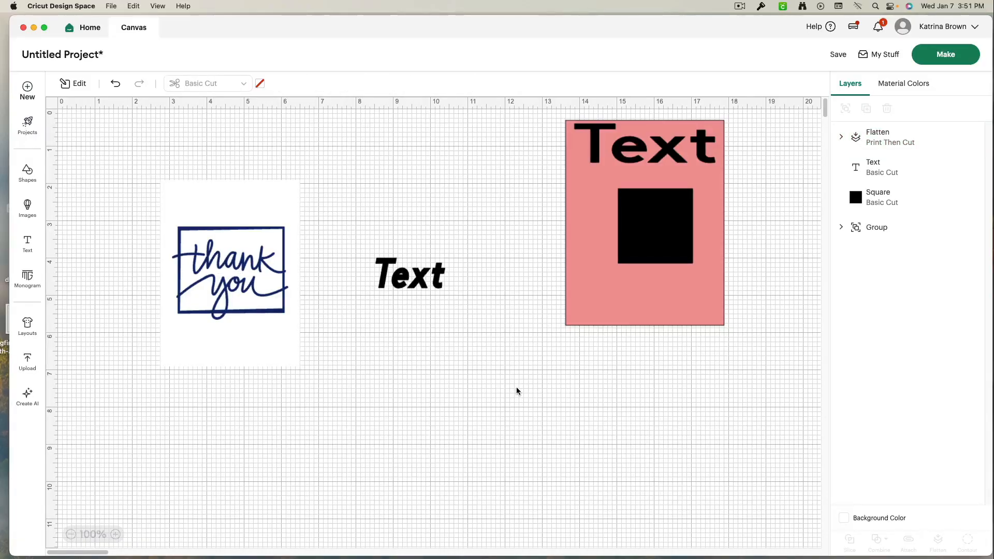